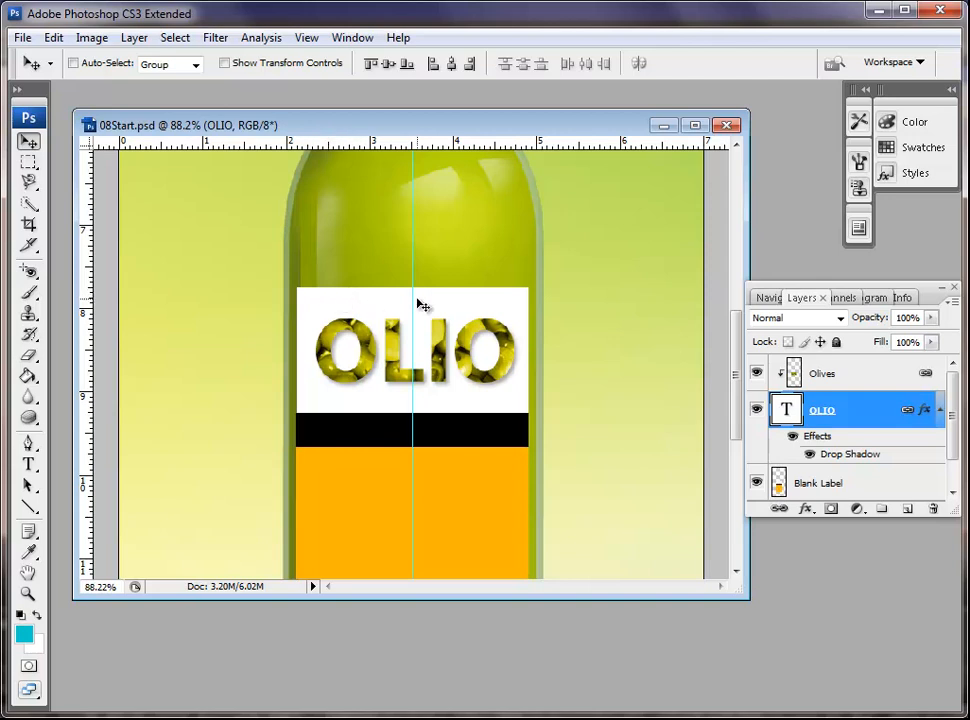
Activate the Horizontal Type tool and show the Character panel, placing it beside the bottle clear of the layer list.
{"action": "left_click_drag", "start_coordinate": [394, 126], "coordinate": [416, 136]}
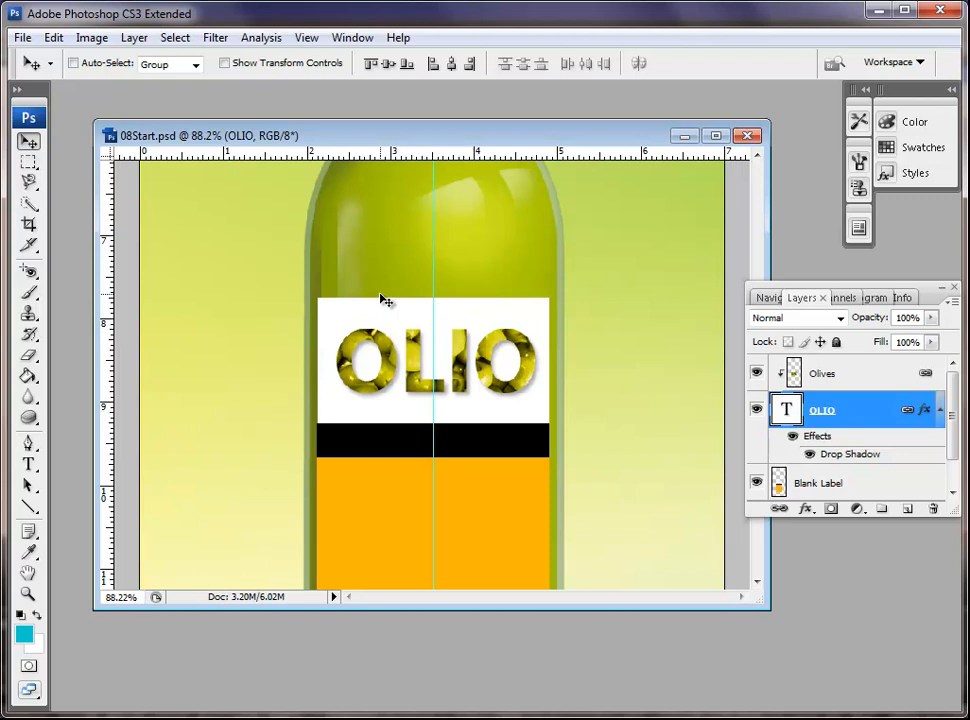
{"action": "left_click", "coordinate": [29, 464]}
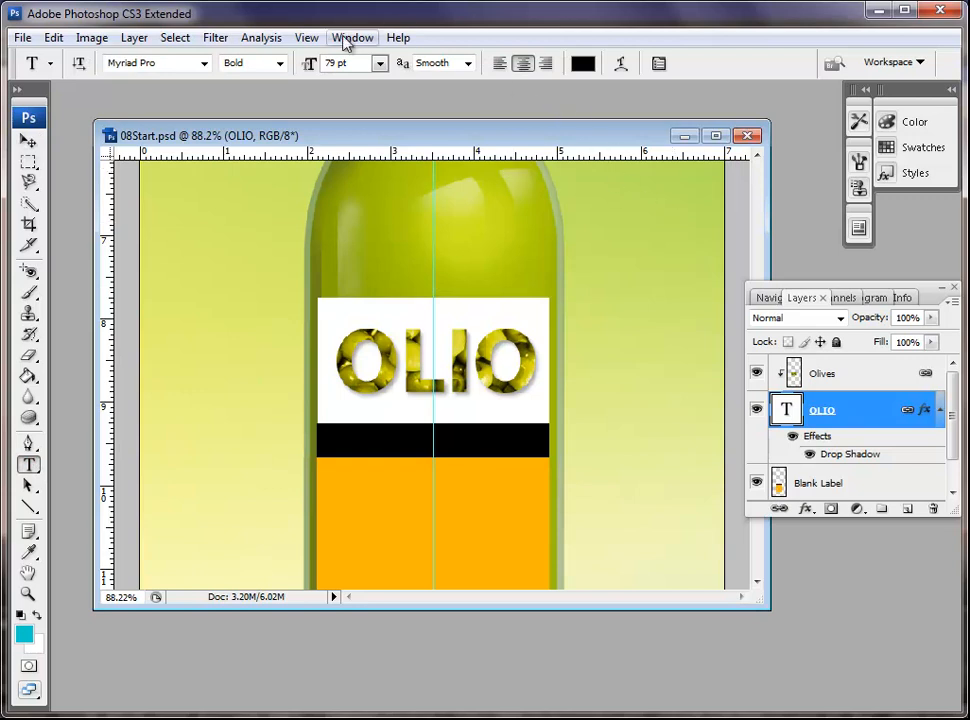
{"action": "left_click", "coordinate": [308, 40]}
{"action": "mouse_move", "coordinate": [341, 40]}
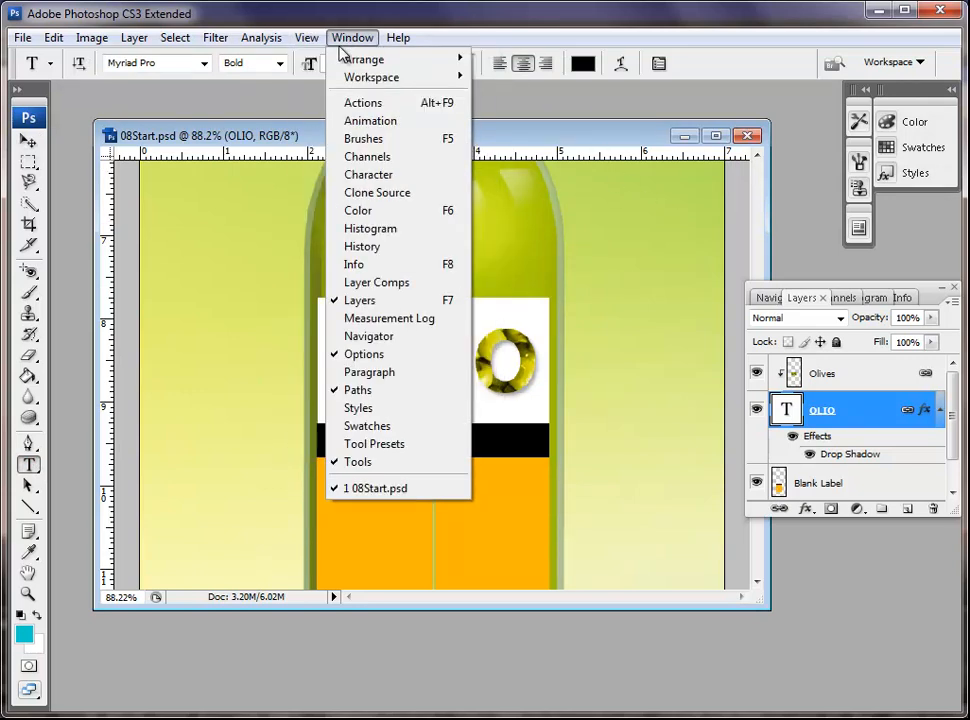
{"action": "left_click", "coordinate": [376, 176]}
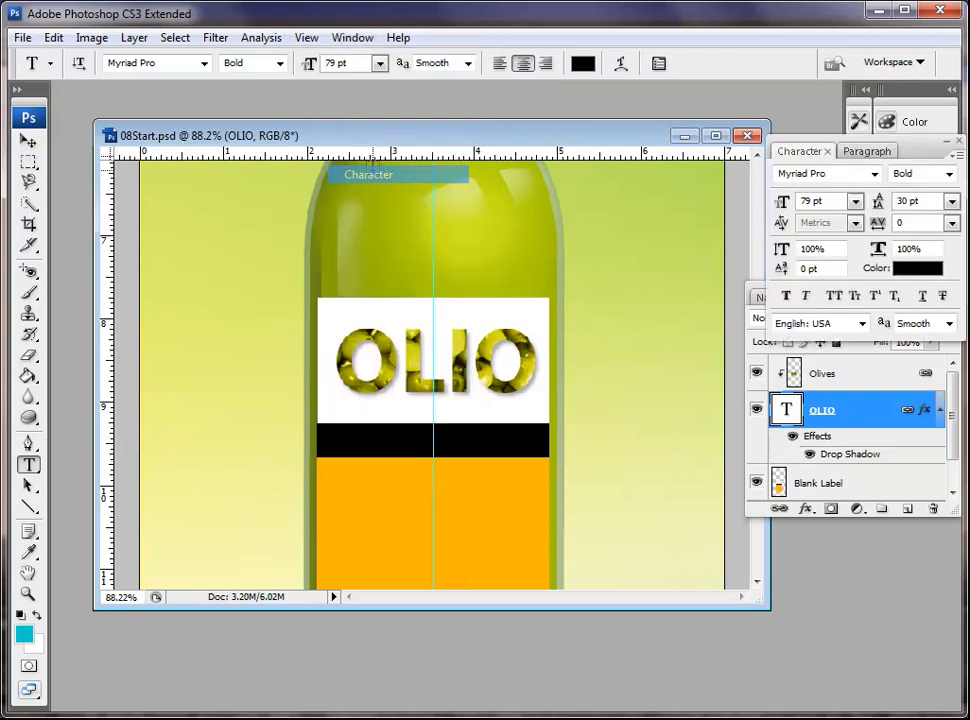
{"action": "left_click_drag", "start_coordinate": [925, 148], "coordinate": [760, 101]}
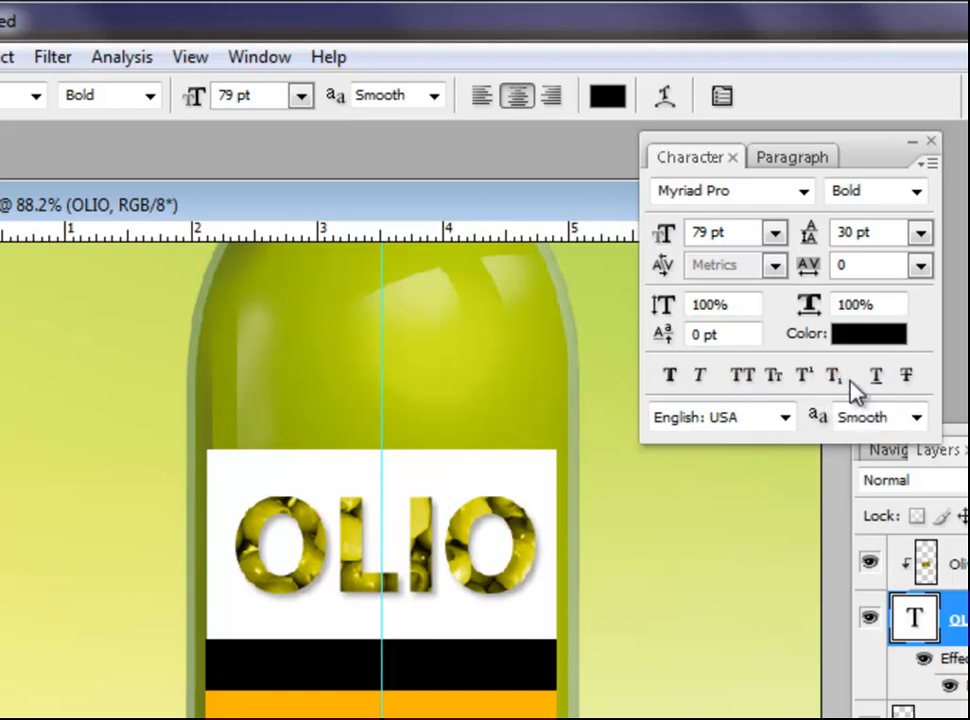
Look over the paragraph and character settings and browse the list of available font families.
{"action": "left_click", "coordinate": [782, 162]}
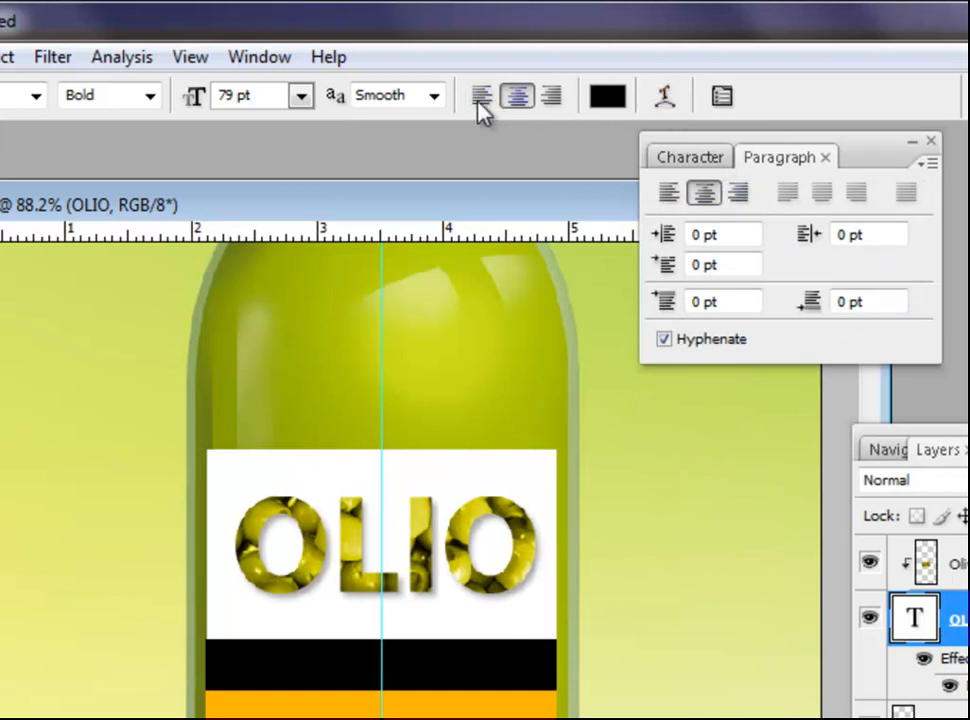
{"action": "left_click", "coordinate": [665, 160]}
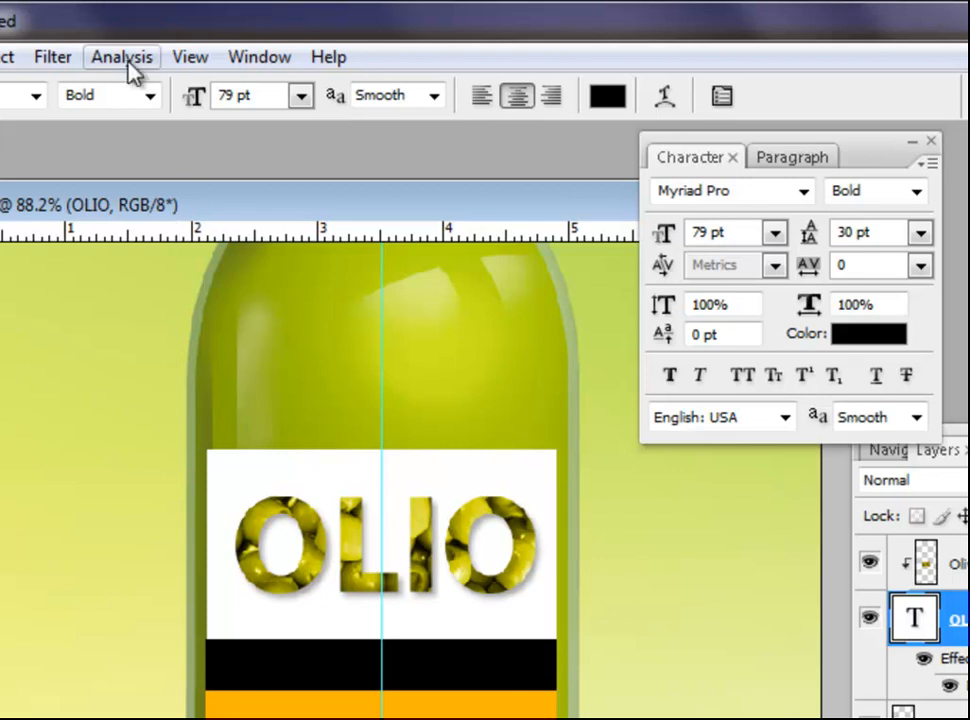
{"action": "left_click", "coordinate": [36, 96]}
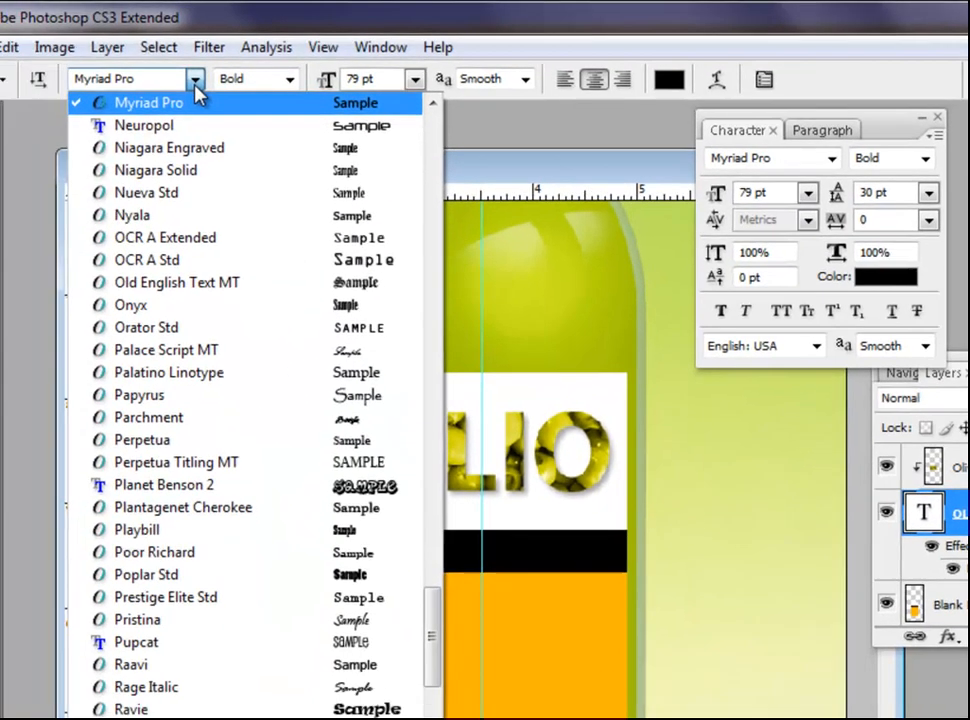
{"action": "scroll", "coordinate": [463, 100], "scroll_direction": "up", "scroll_amount": 3}
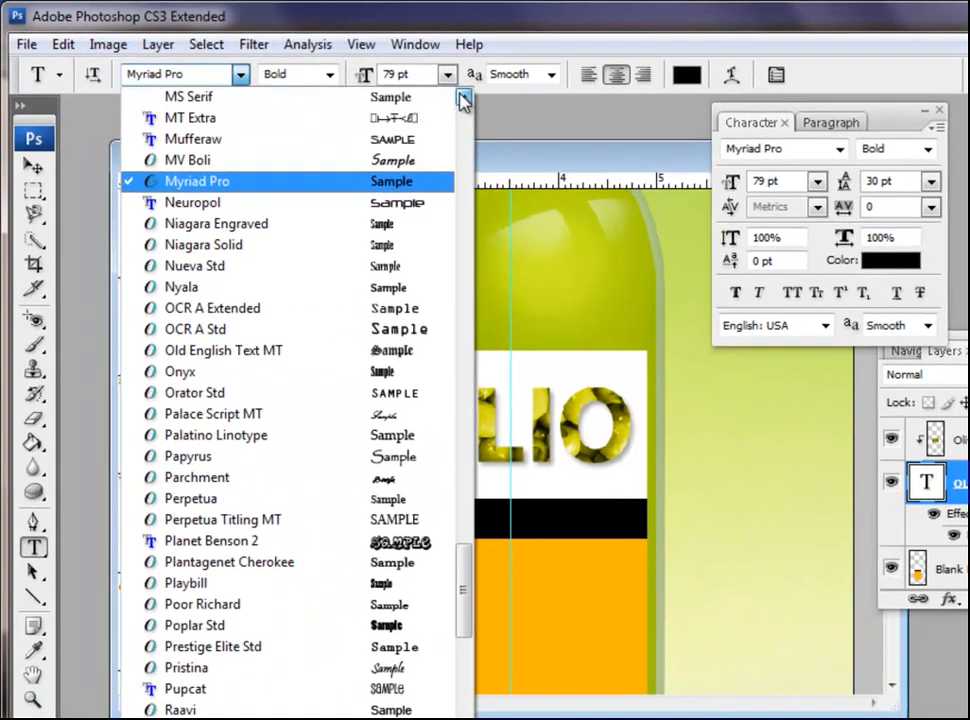
{"action": "scroll", "coordinate": [463, 100], "scroll_direction": "up", "scroll_amount": 2}
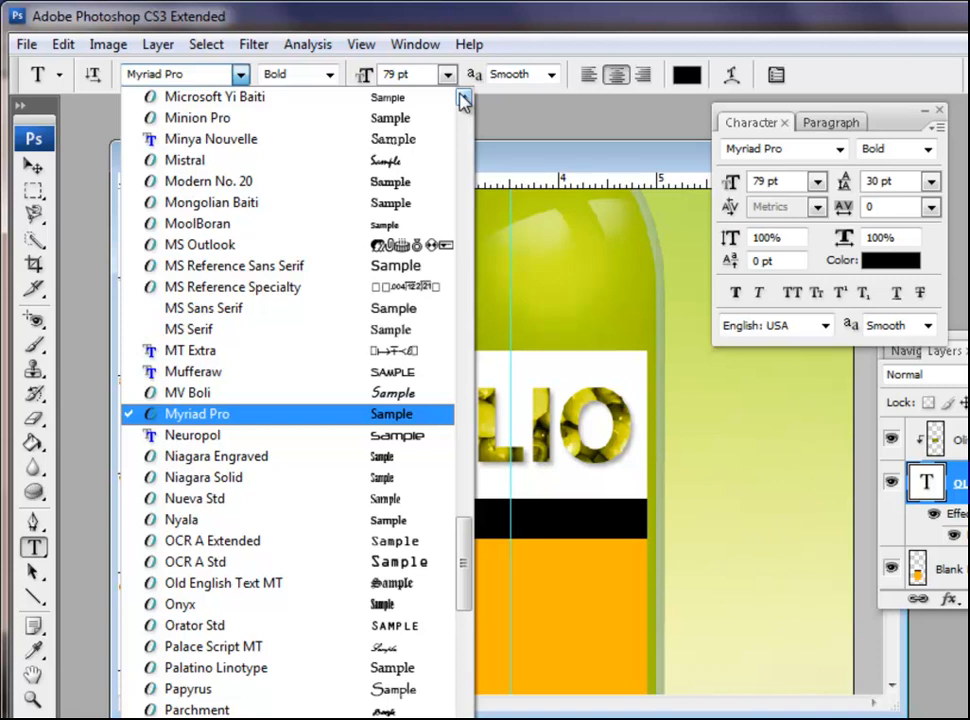
{"action": "scroll", "coordinate": [463, 100], "scroll_direction": "up", "scroll_amount": 3}
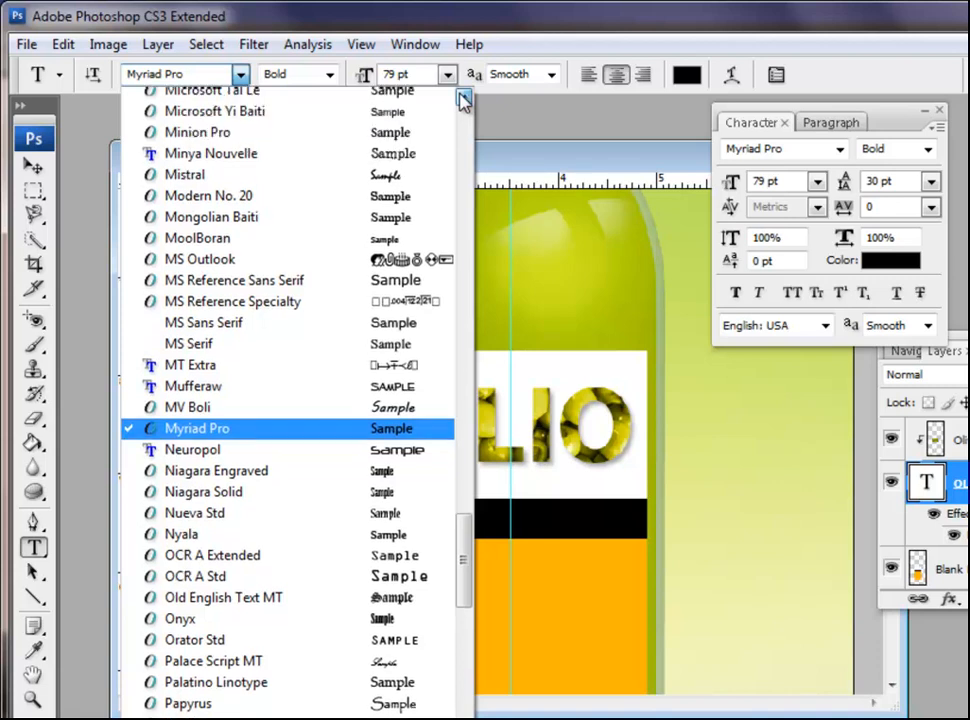
{"action": "left_click", "coordinate": [463, 99]}
{"action": "left_click", "coordinate": [463, 99]}
{"action": "left_click", "coordinate": [463, 99]}
{"action": "left_click_drag", "start_coordinate": [464, 521], "coordinate": [466, 718]}
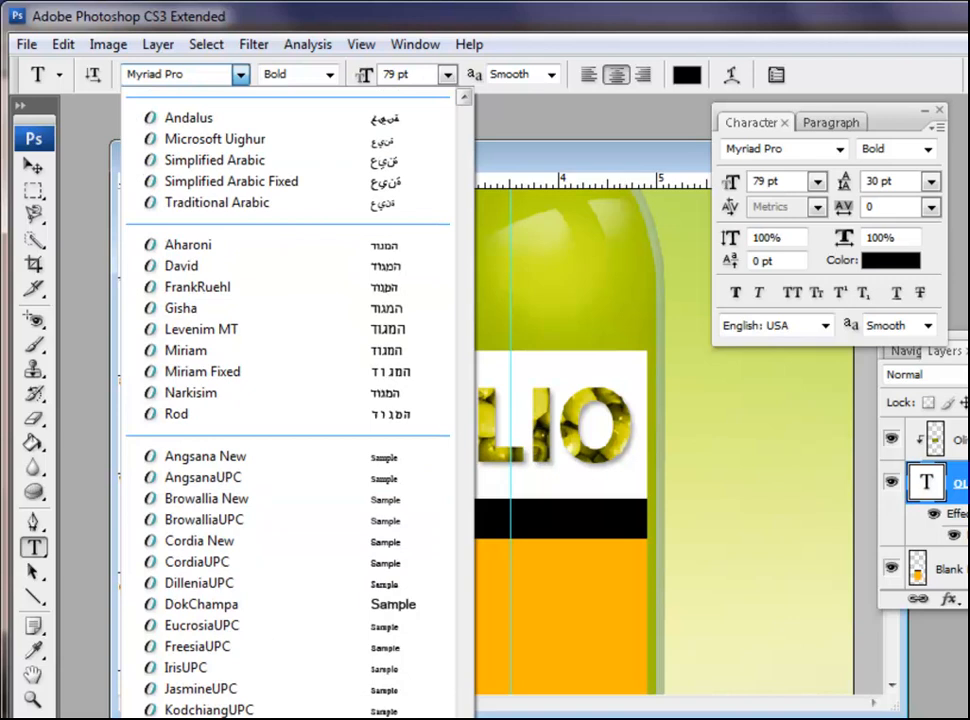
{"action": "left_click_drag", "start_coordinate": [466, 718], "coordinate": [486, 687]}
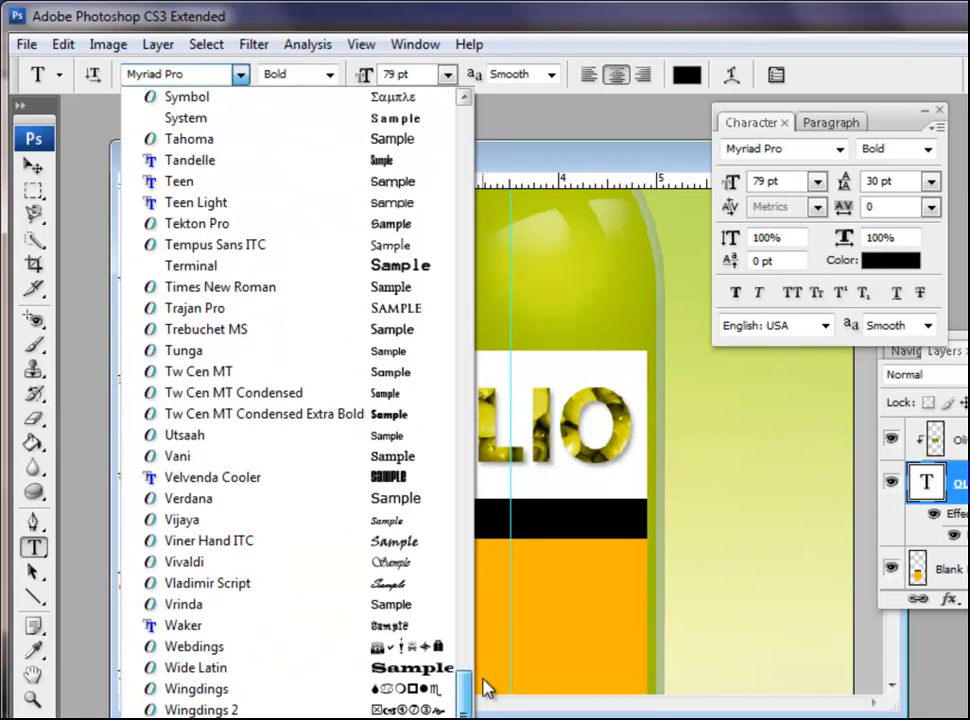
{"action": "left_click", "coordinate": [618, 103]}
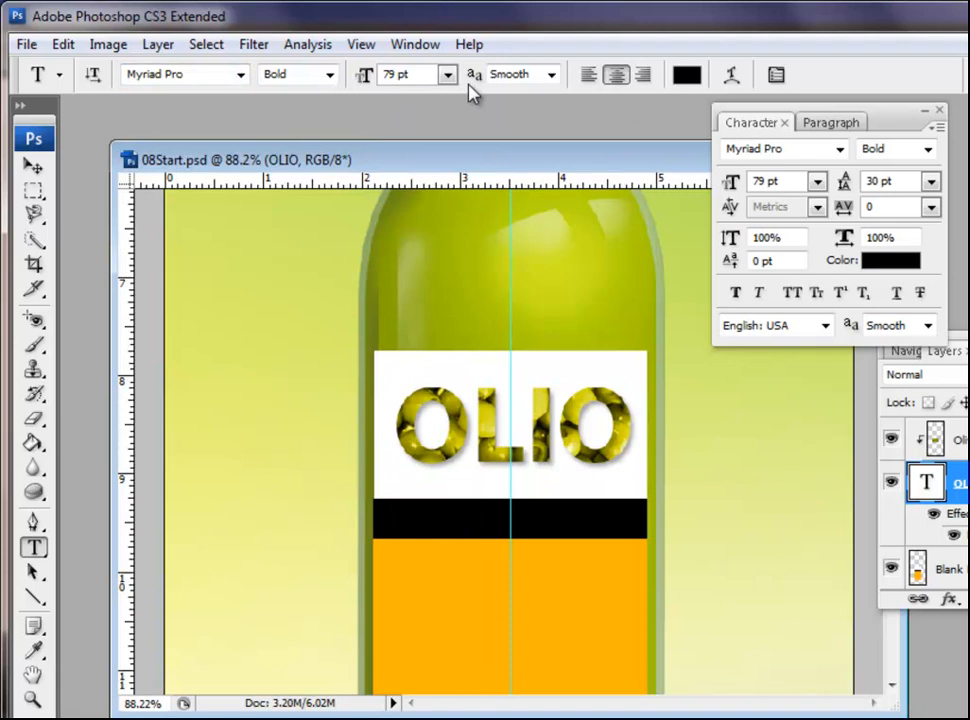
Try the Condensed font style on the OLIO text and return it to Bold.
{"action": "left_click", "coordinate": [330, 76]}
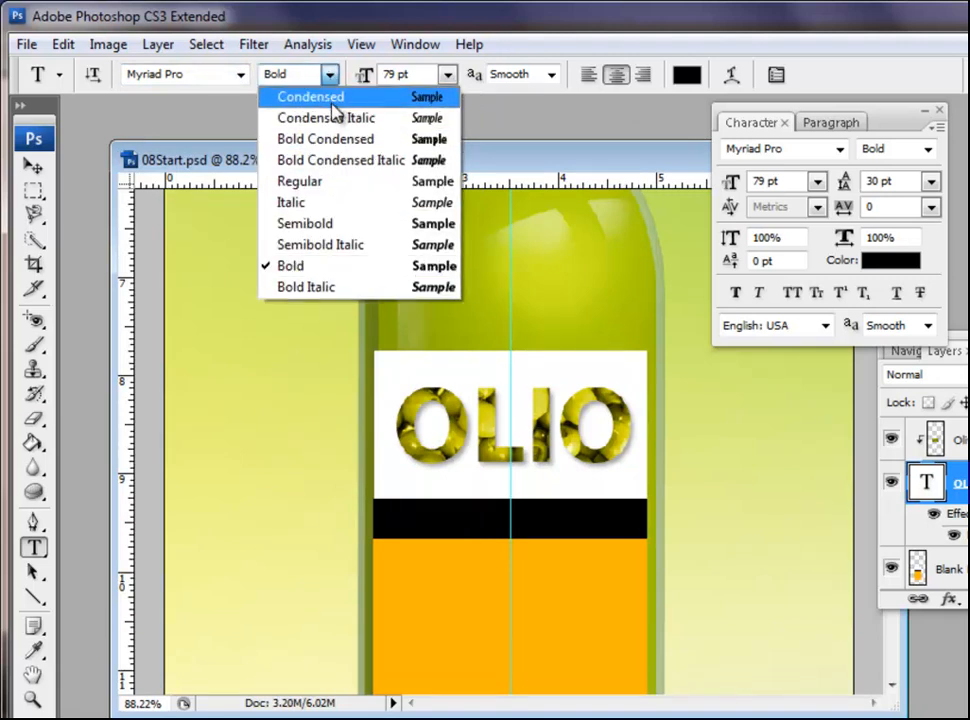
{"action": "left_click", "coordinate": [333, 103]}
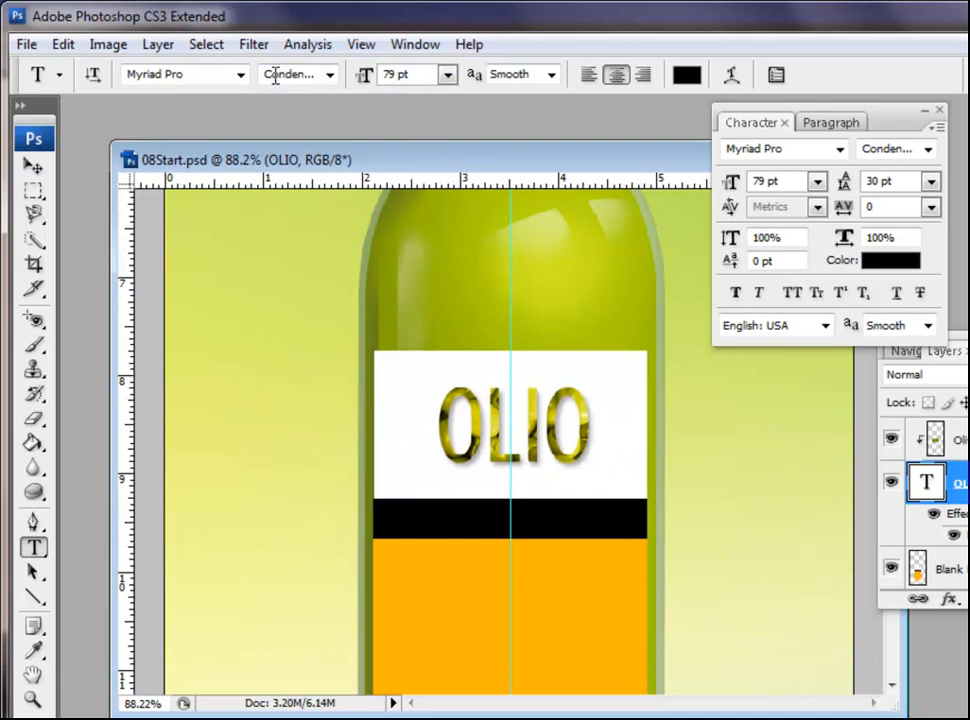
{"action": "left_click", "coordinate": [329, 77]}
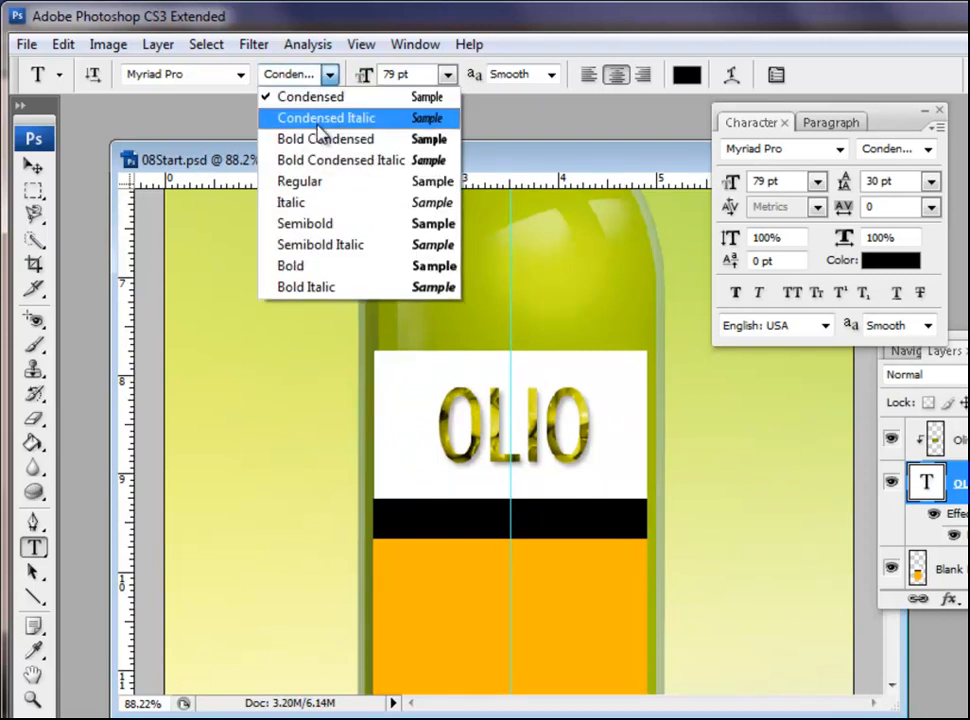
{"action": "left_click", "coordinate": [302, 265]}
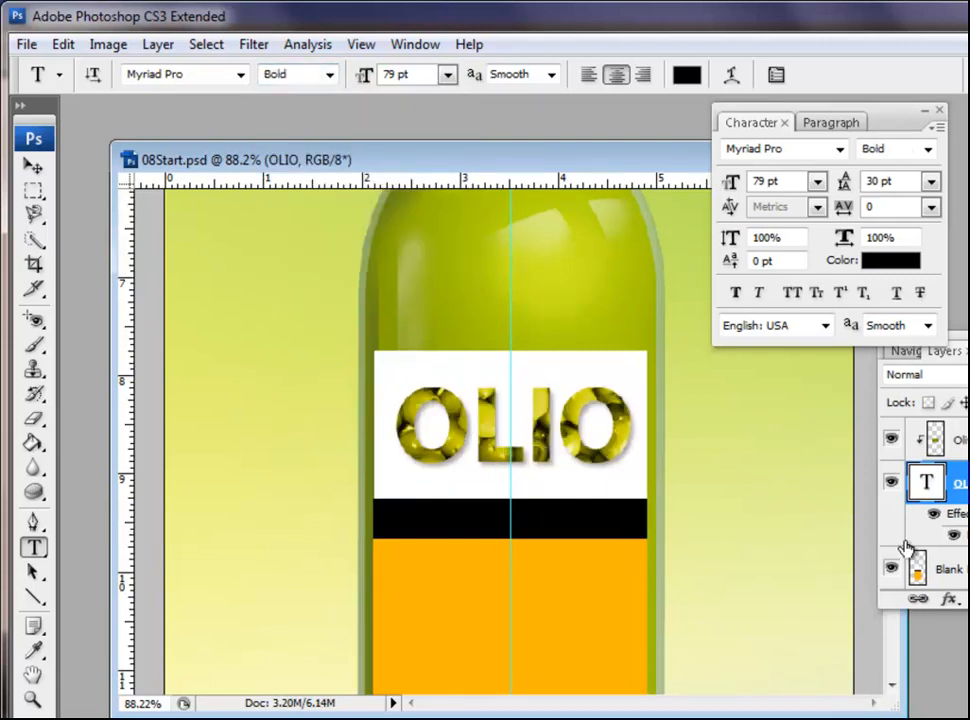
With the Blank Label layer selected, configure the type settings to Condensed, 36 pt, Sharp anti-aliasing and left alignment.
{"action": "left_click", "coordinate": [935, 569]}
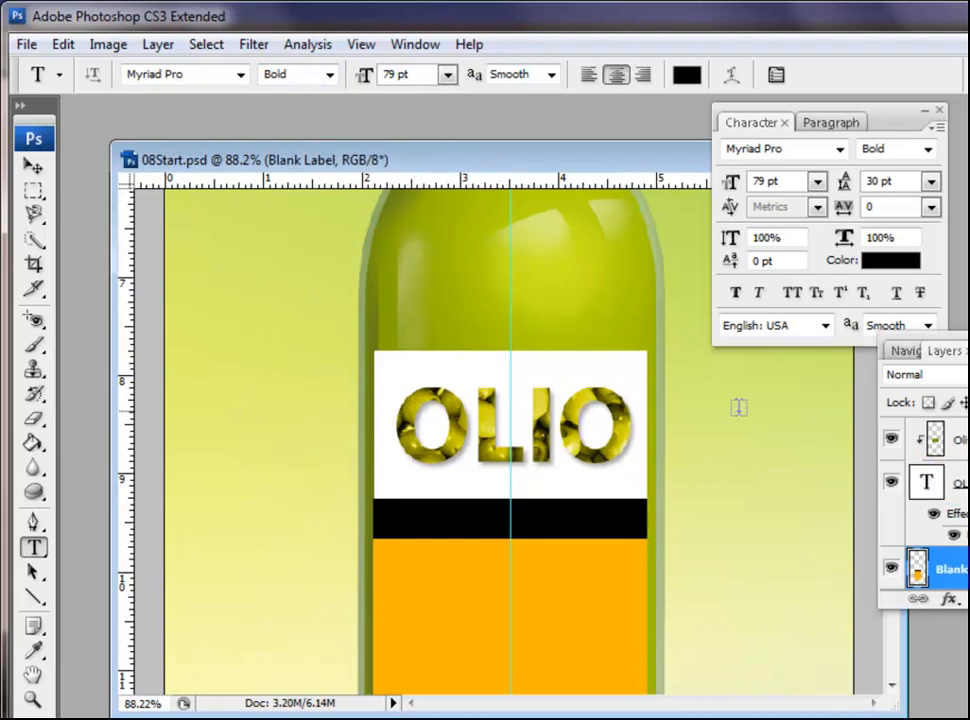
{"action": "left_click", "coordinate": [329, 75]}
{"action": "left_click", "coordinate": [322, 97]}
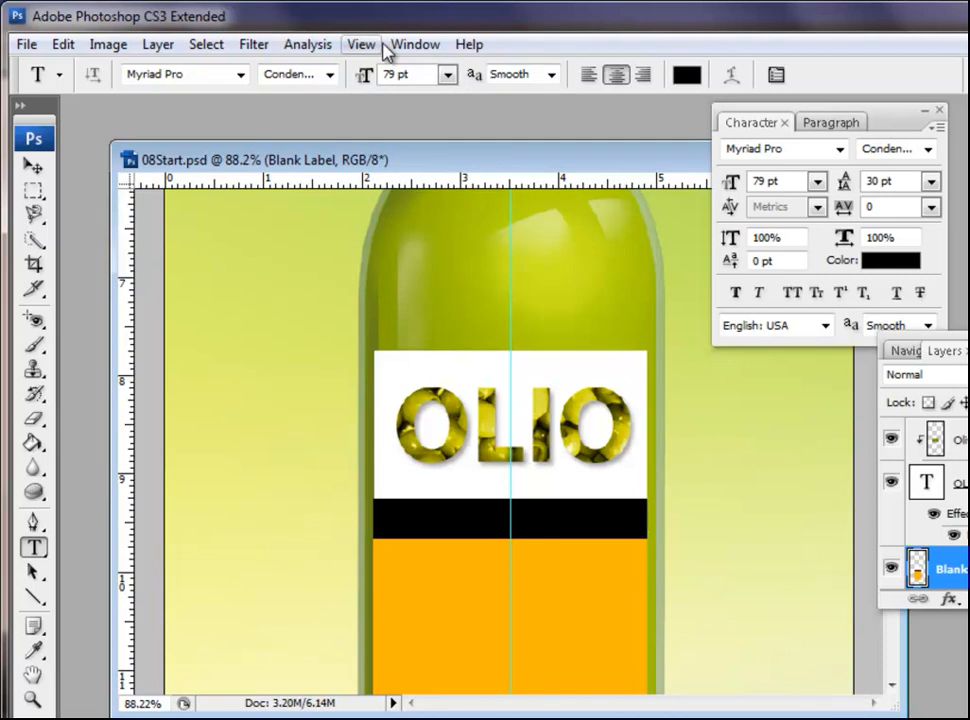
{"action": "left_click", "coordinate": [447, 76]}
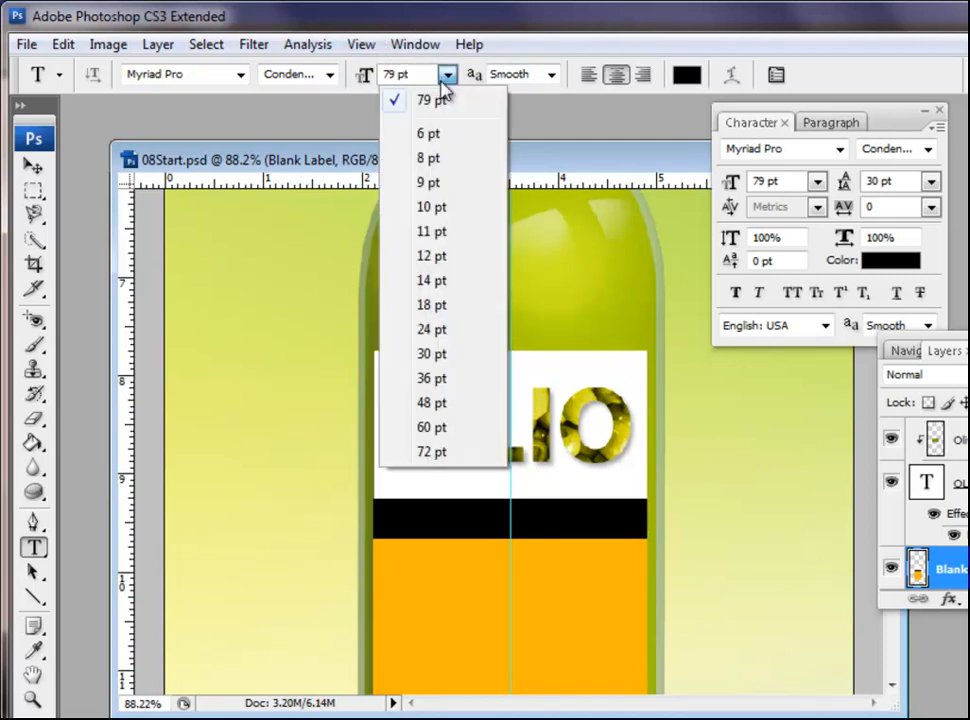
{"action": "left_click", "coordinate": [428, 380]}
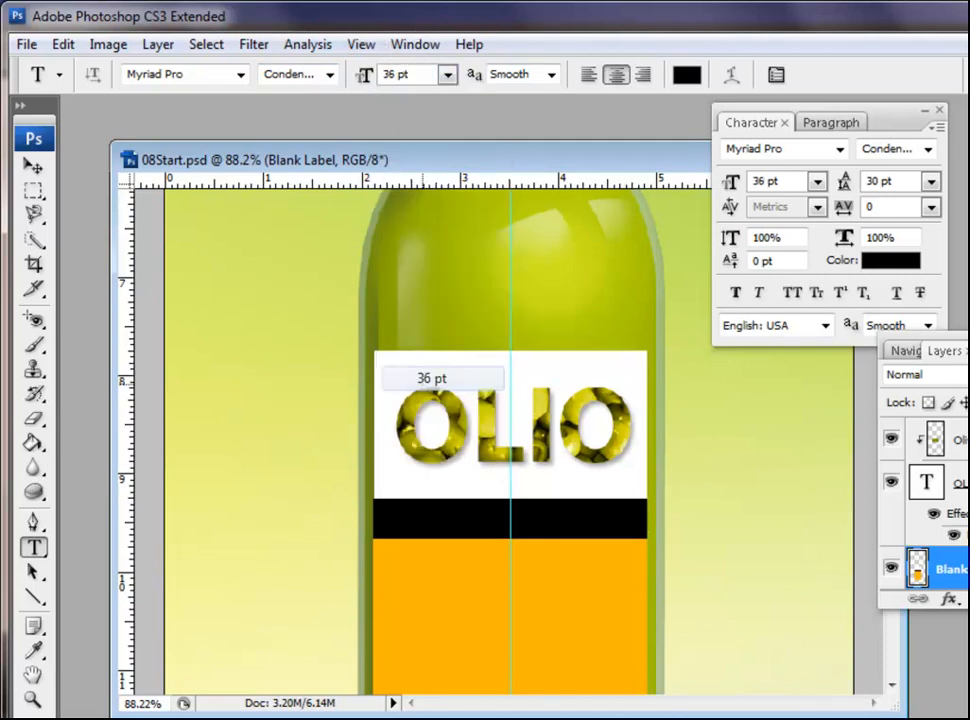
{"action": "left_click", "coordinate": [550, 75]}
{"action": "left_click", "coordinate": [528, 115]}
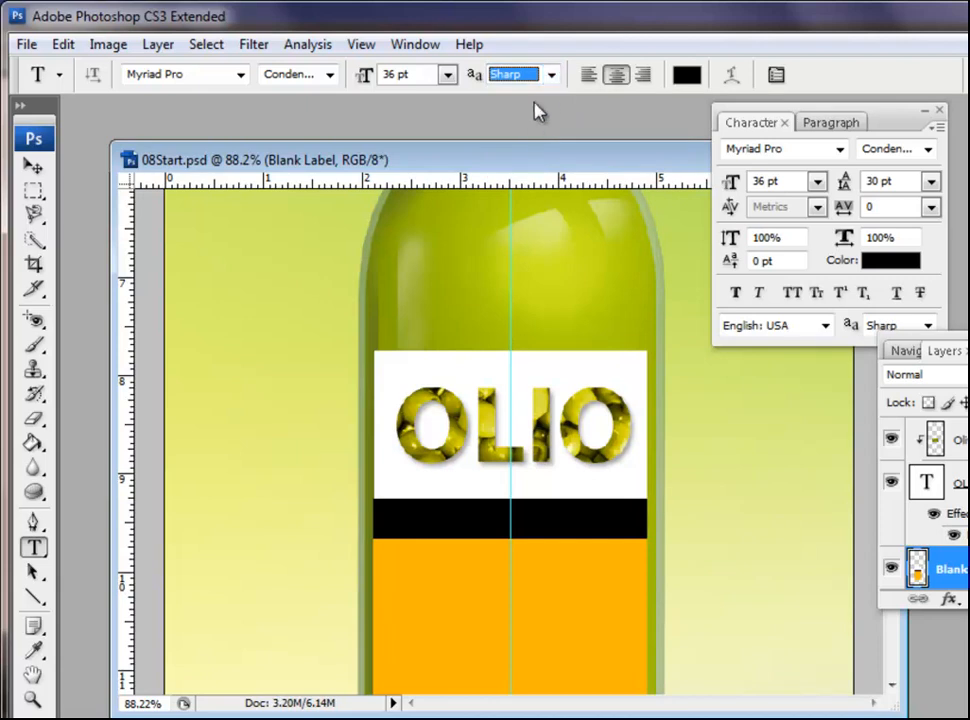
{"action": "left_click", "coordinate": [590, 76]}
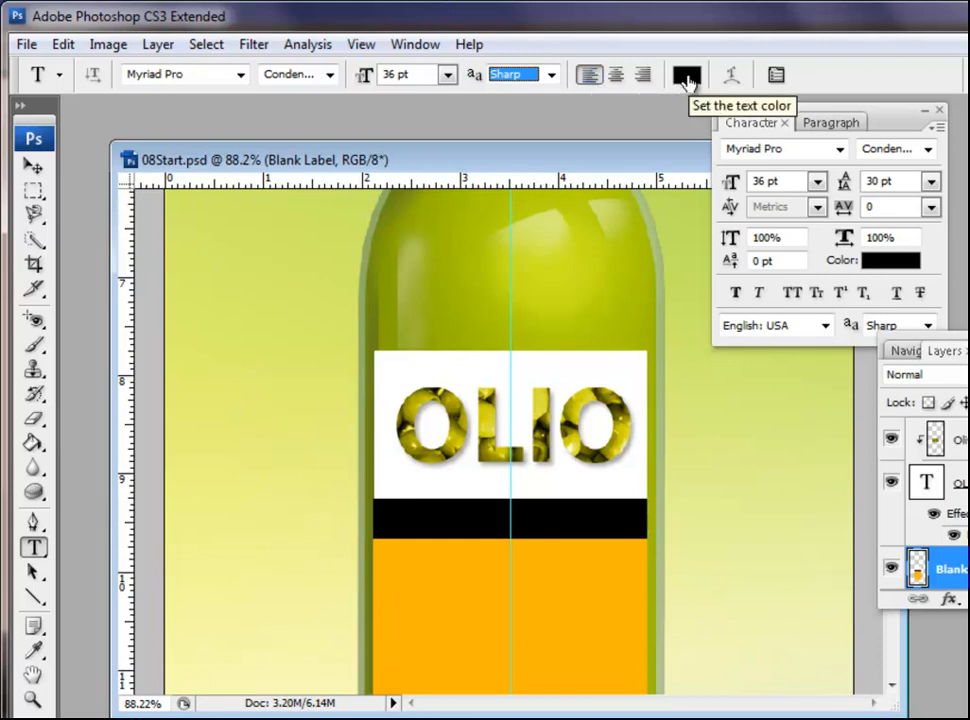
Add a text row of twelve capital I letters and position it in the white label's upper-left corner.
{"action": "left_click", "coordinate": [386, 363]}
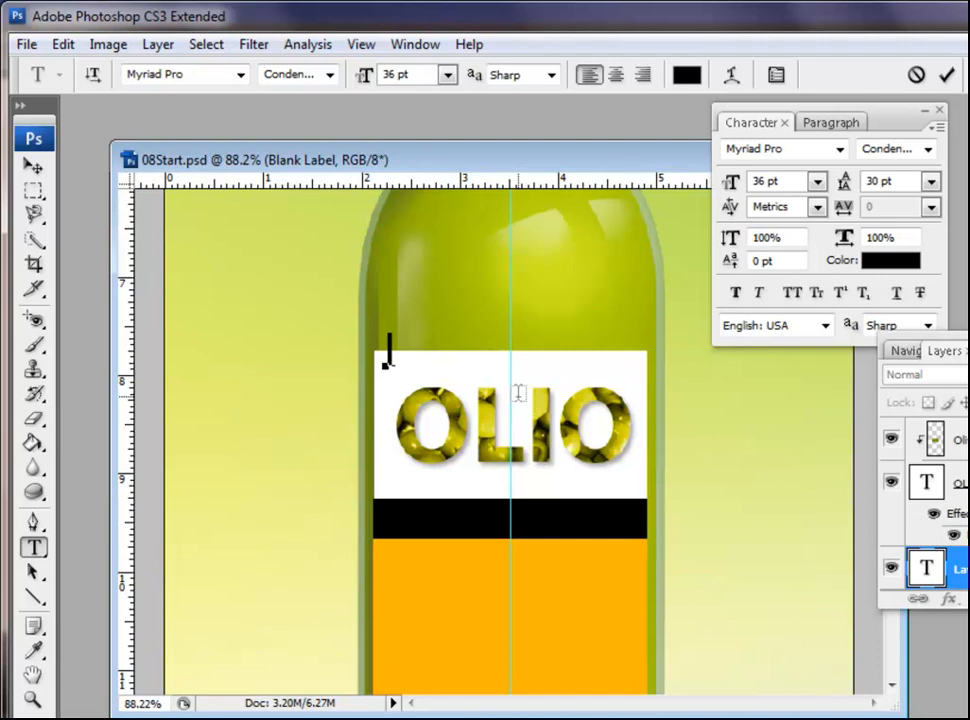
{"action": "type", "text": "IIIIIIIIIIIII"}
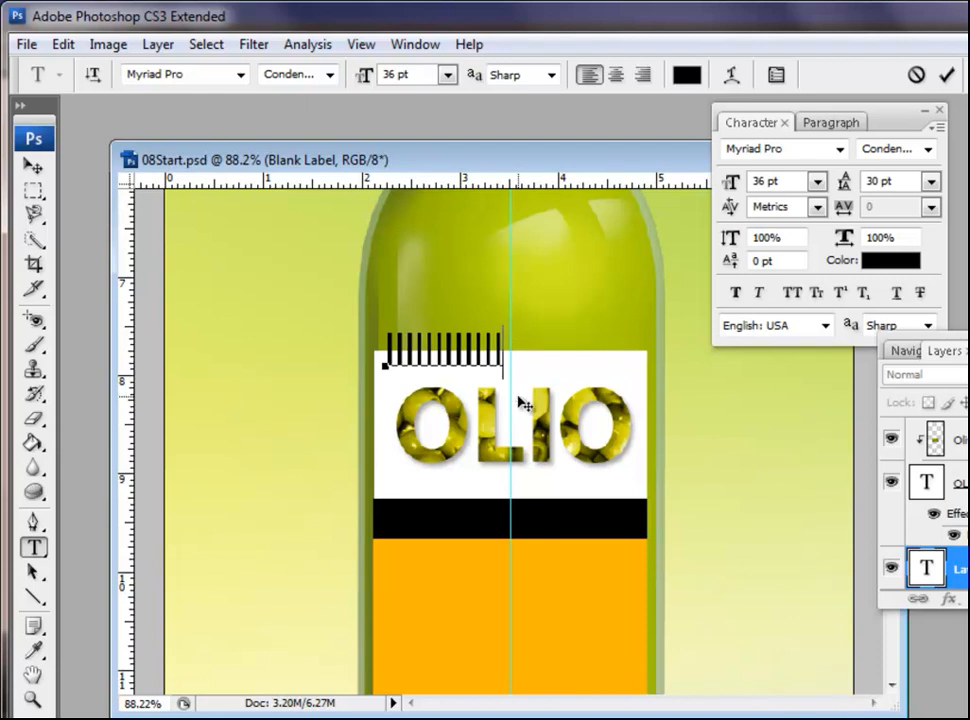
{"action": "left_click", "coordinate": [38, 166]}
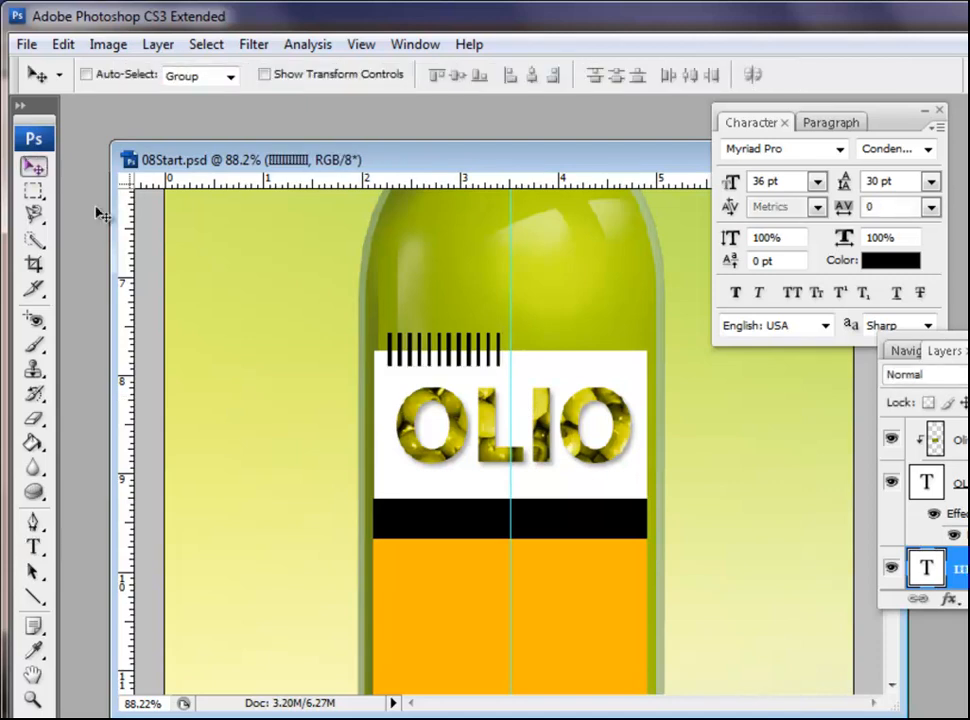
{"action": "left_click_drag", "start_coordinate": [444, 346], "coordinate": [438, 366]}
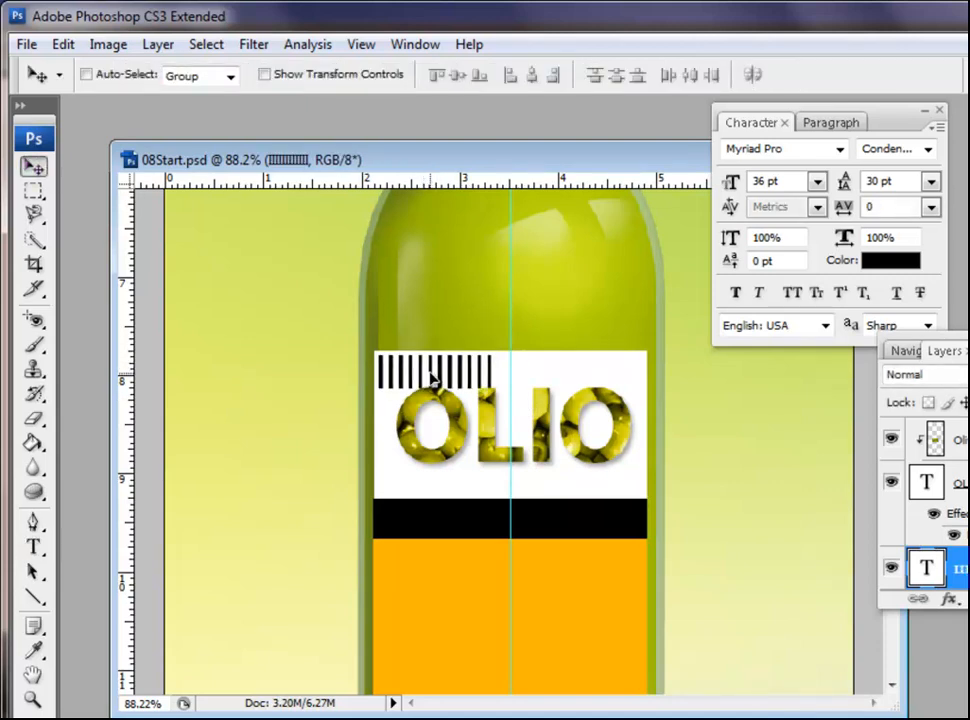
{"action": "key", "text": "Left"}
{"action": "key", "text": "Left"}
{"action": "key", "text": "Left"}
{"action": "key", "text": "Left"}
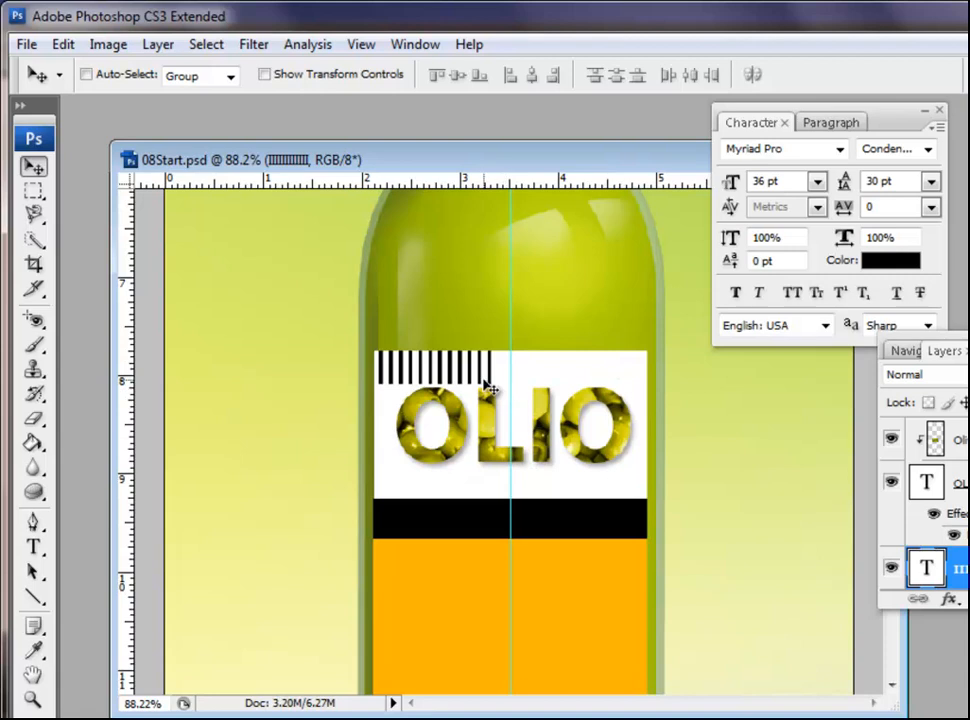
Select the whole row of capital I letters and set its tracking to 40.
{"action": "left_click", "coordinate": [38, 549]}
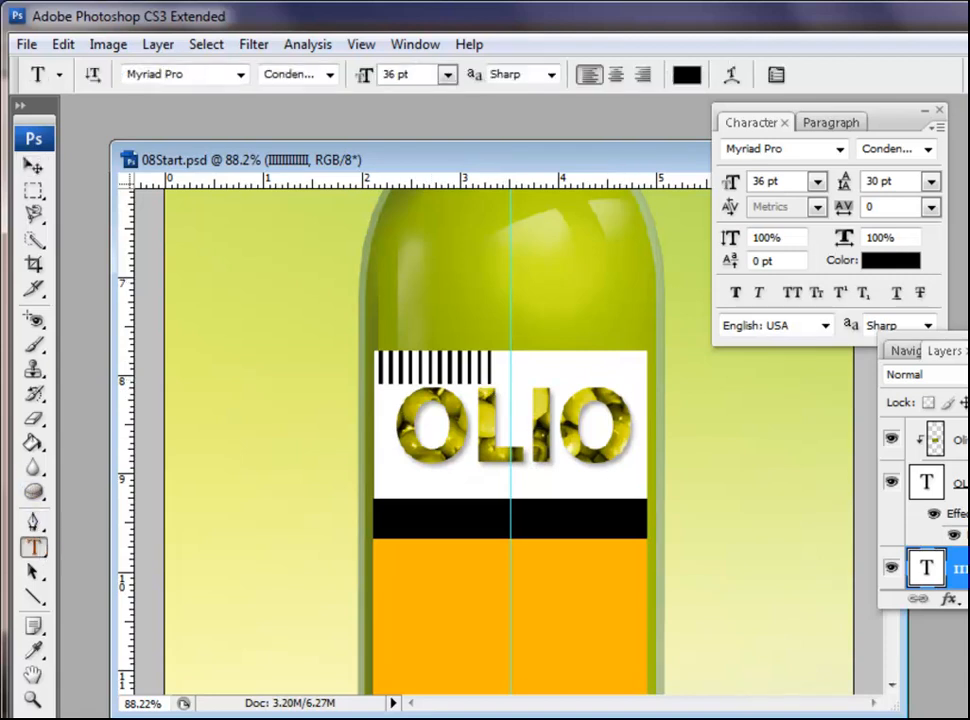
{"action": "double_click", "coordinate": [431, 372]}
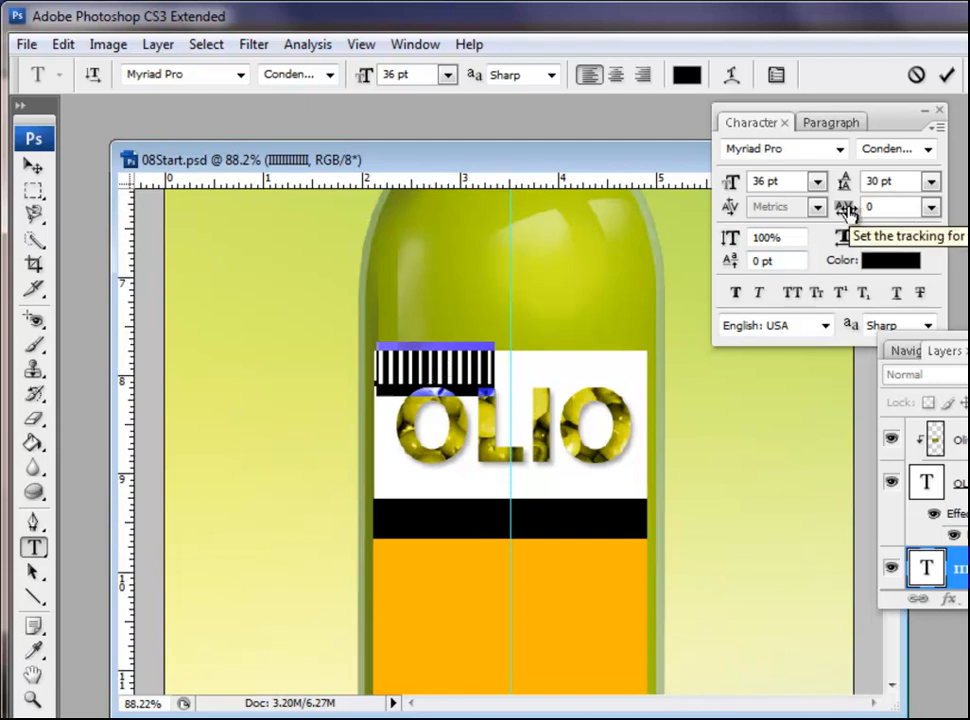
{"action": "left_click", "coordinate": [884, 209]}
{"action": "key", "text": "BackSpace"}
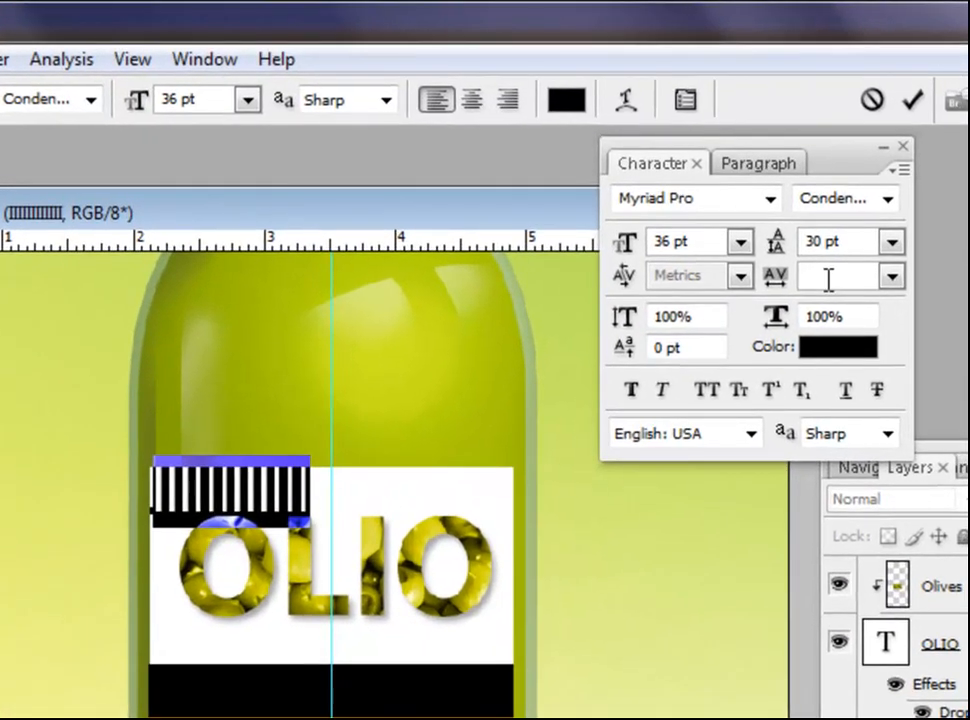
{"action": "type", "text": "40"}
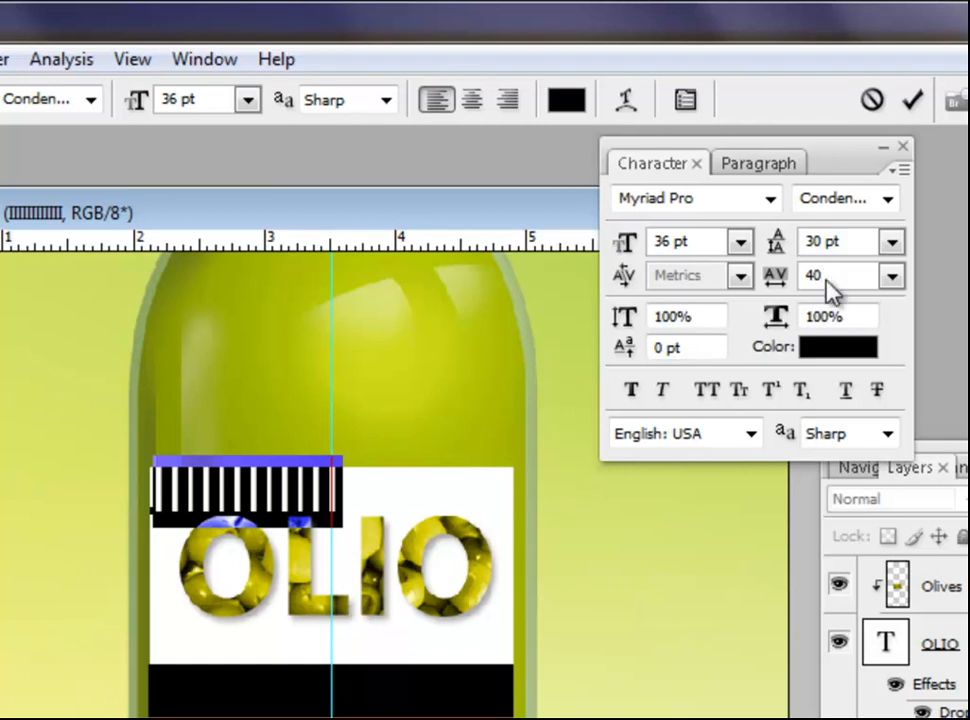
Select the OLIO text layer and nudge it down with the Move tool to clear the stripes above it.
{"action": "left_click", "coordinate": [945, 644]}
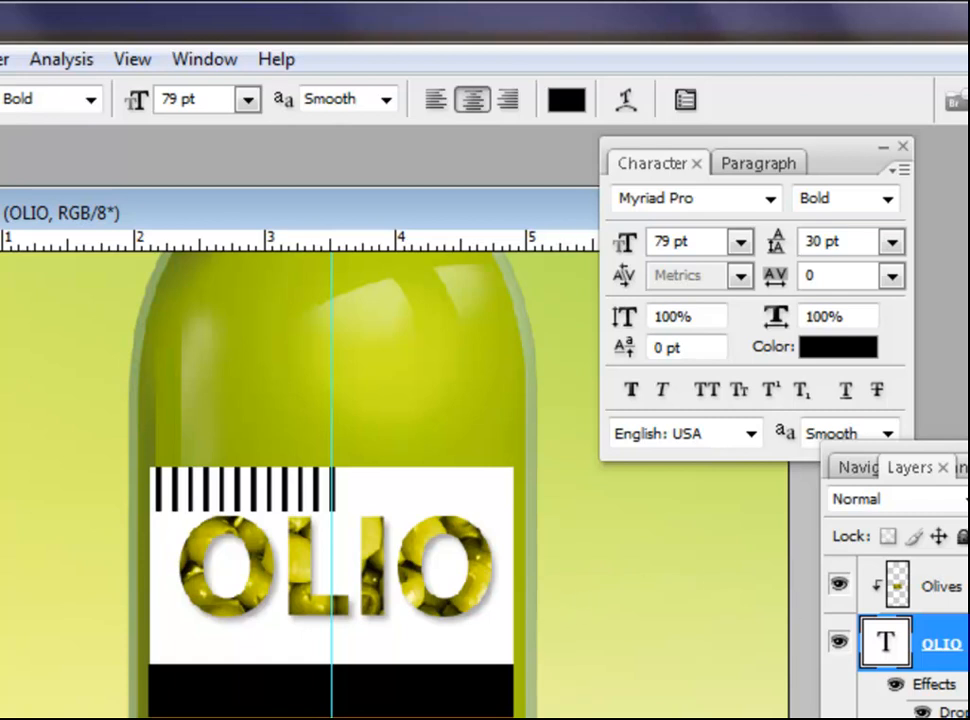
{"action": "key", "text": "v"}
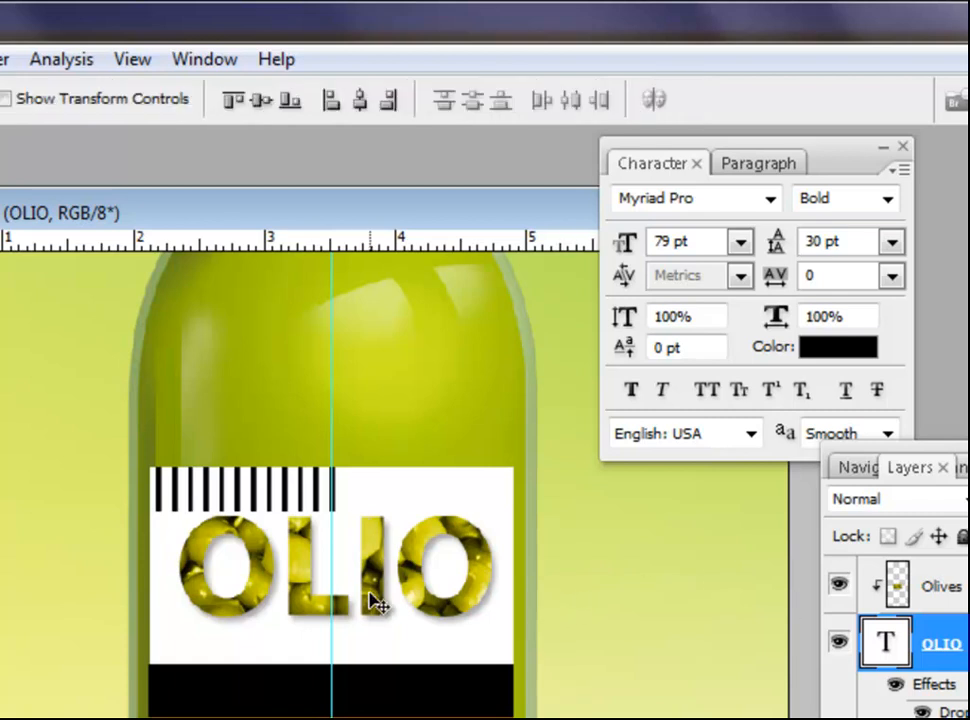
{"action": "key", "text": "Down"}
{"action": "key", "text": "Down"}
{"action": "key", "text": "Down"}
{"action": "key", "text": "Down"}
{"action": "key", "text": "Down"}
{"action": "key", "text": "Down"}
{"action": "key", "text": "Down"}
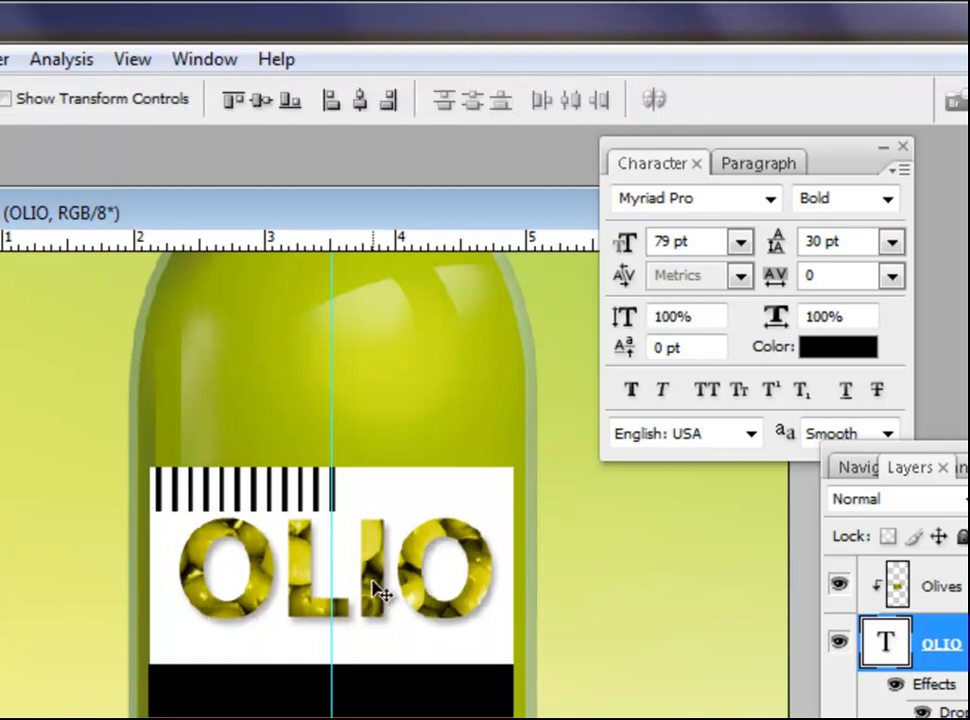
{"action": "key", "text": "Down"}
{"action": "key", "text": "Down"}
{"action": "key", "text": "Down"}
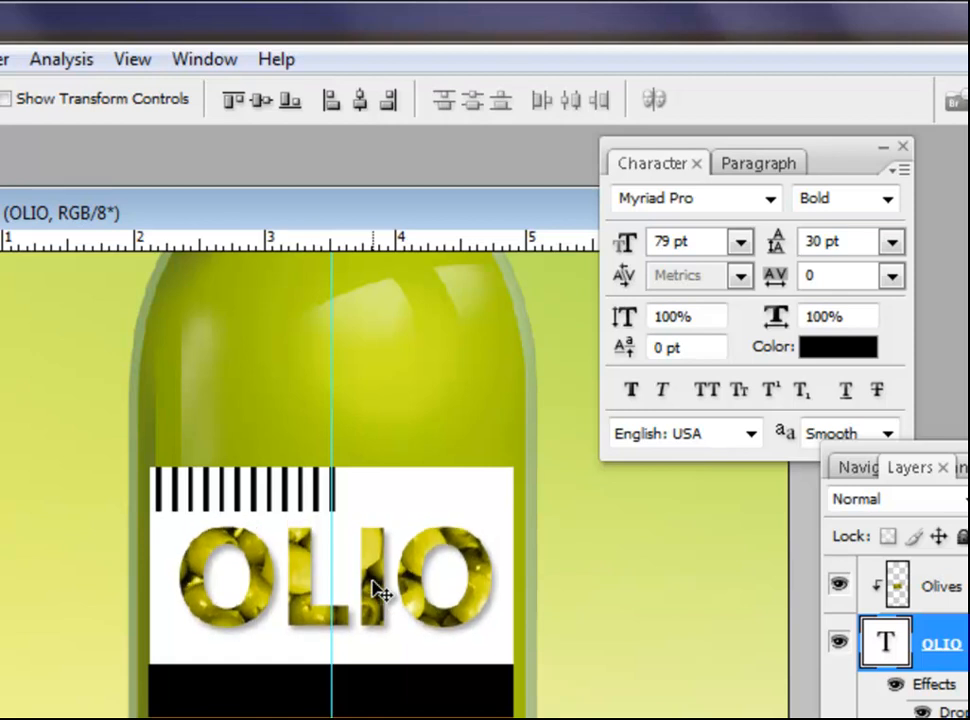
{"action": "key", "text": "Down"}
{"action": "key", "text": "Down"}
{"action": "key", "text": "Down"}
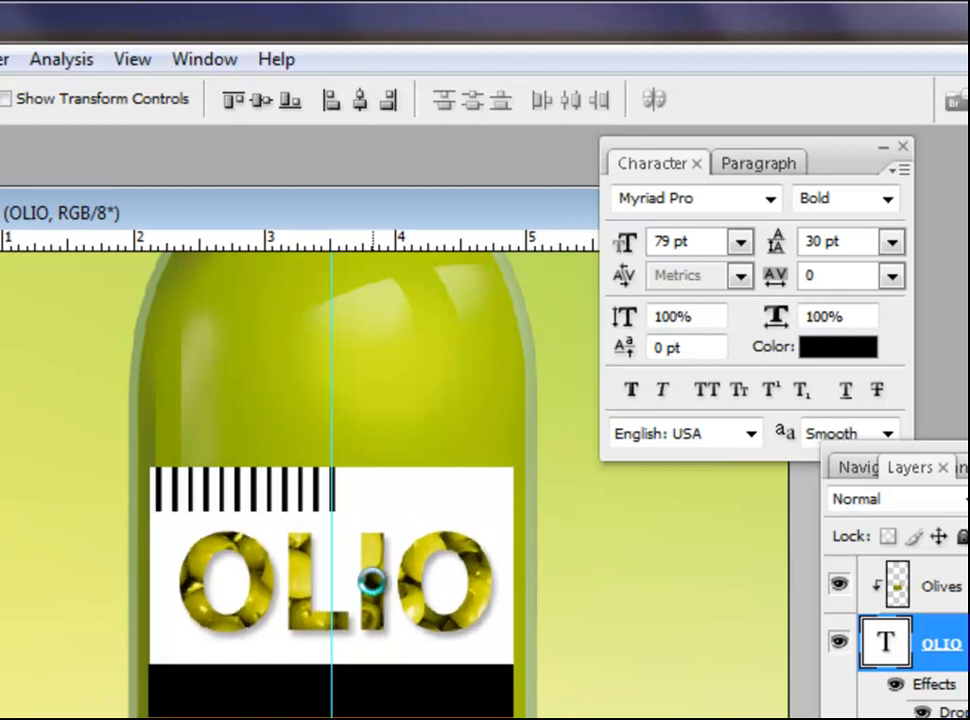
{"action": "key", "text": "Down"}
{"action": "key", "text": "Down"}
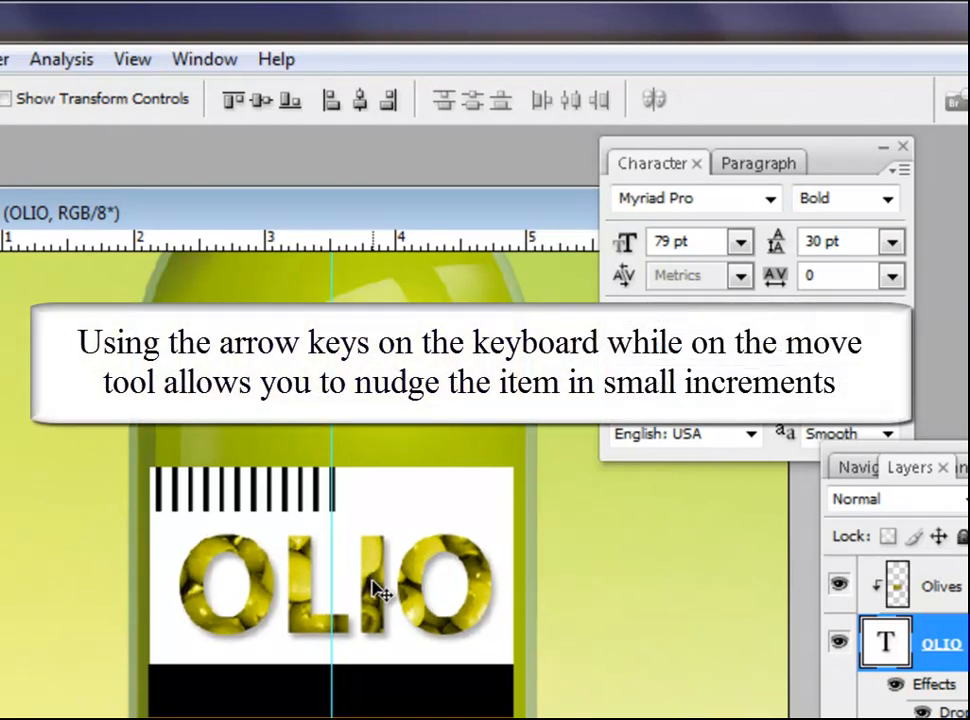
{"action": "key", "text": "Down"}
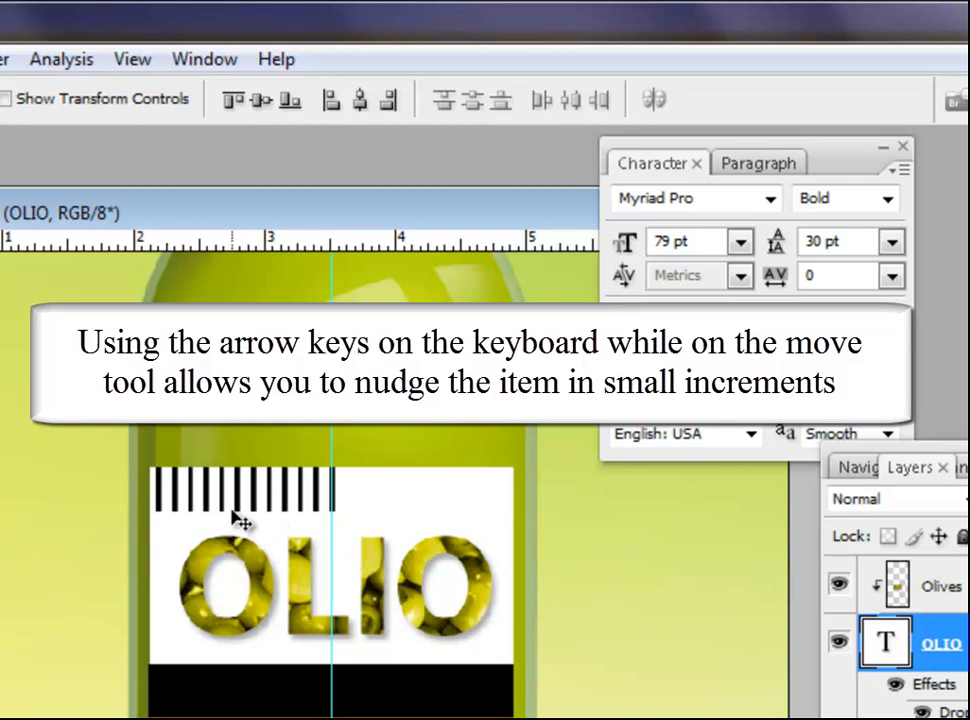
{"action": "key", "text": "Down"}
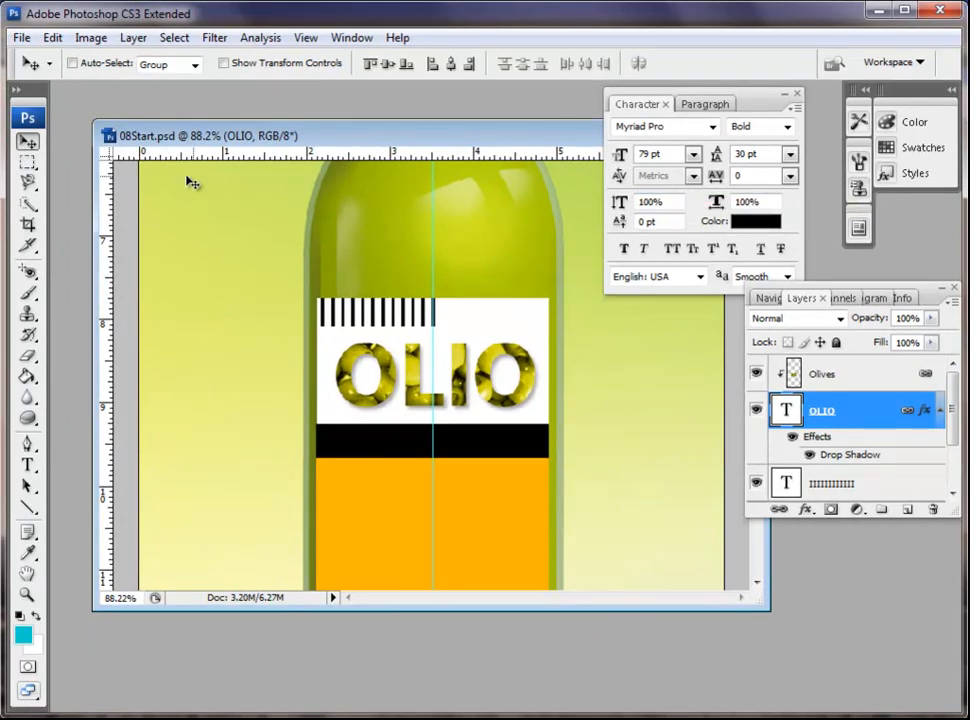
Activate the Horizontal Type tool and locate the Blank Label layer in the layer stack.
{"action": "left_click", "coordinate": [28, 465]}
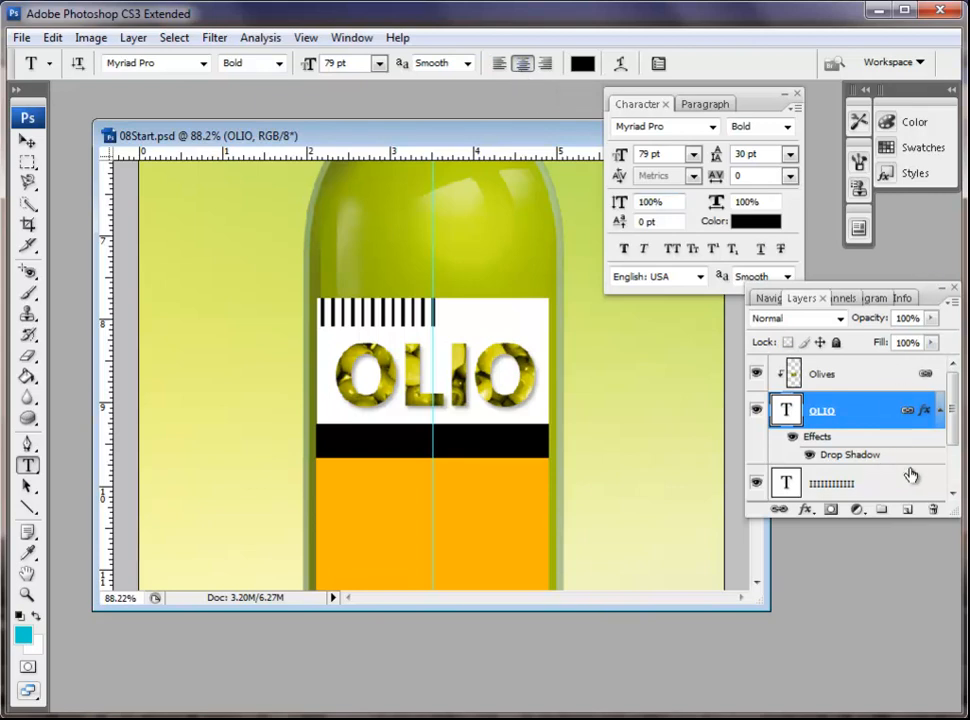
{"action": "left_click", "coordinate": [952, 493]}
{"action": "left_click", "coordinate": [952, 493]}
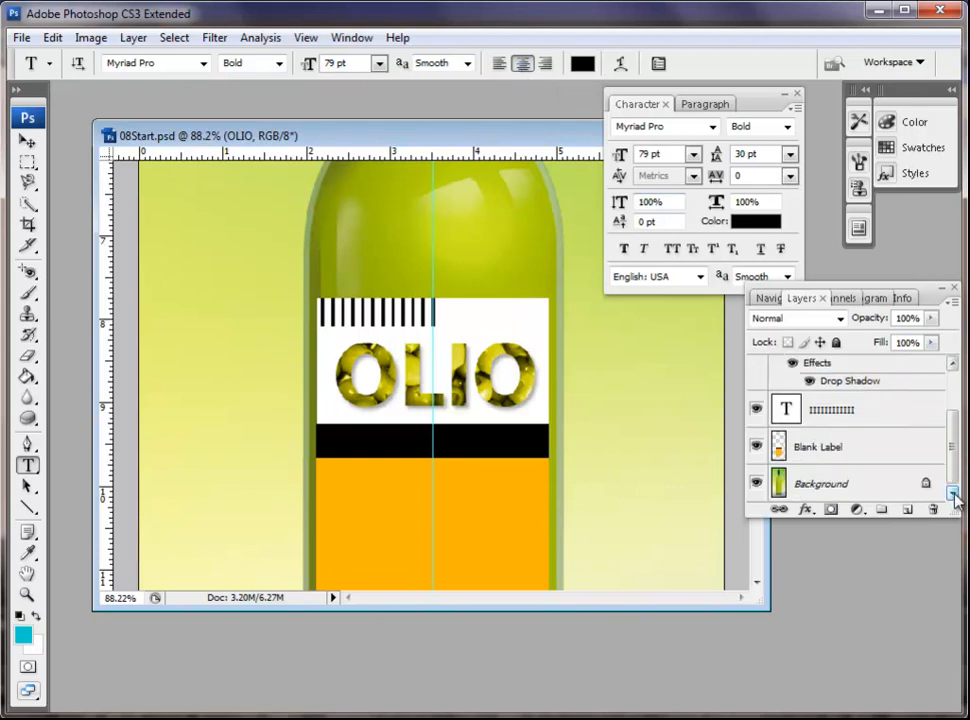
{"action": "left_click", "coordinate": [905, 511]}
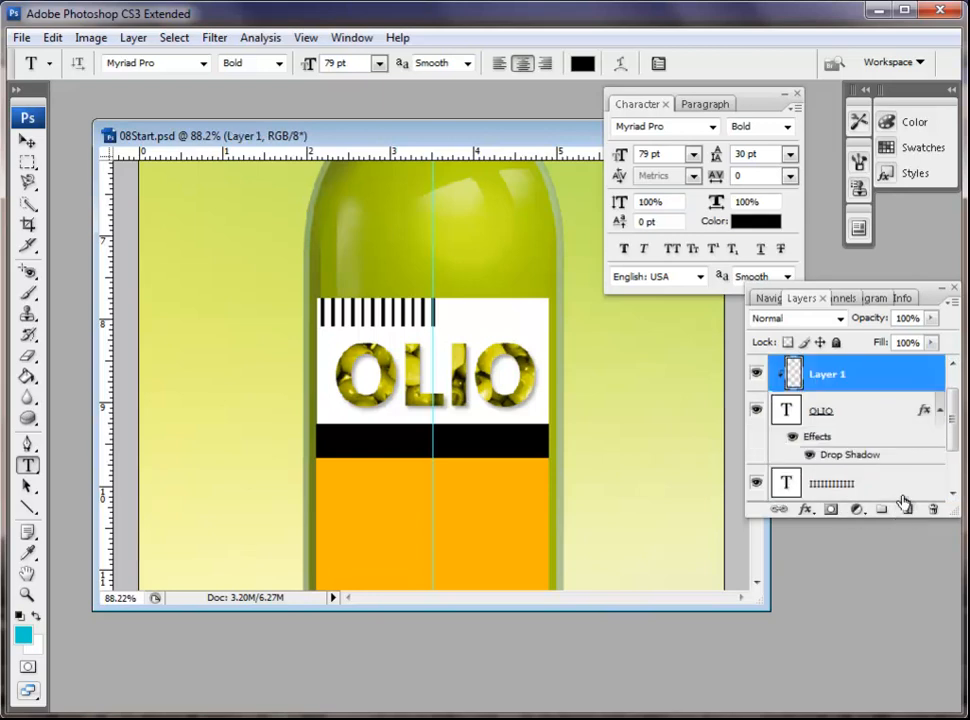
{"action": "left_click", "coordinate": [52, 38]}
{"action": "left_click", "coordinate": [63, 93]}
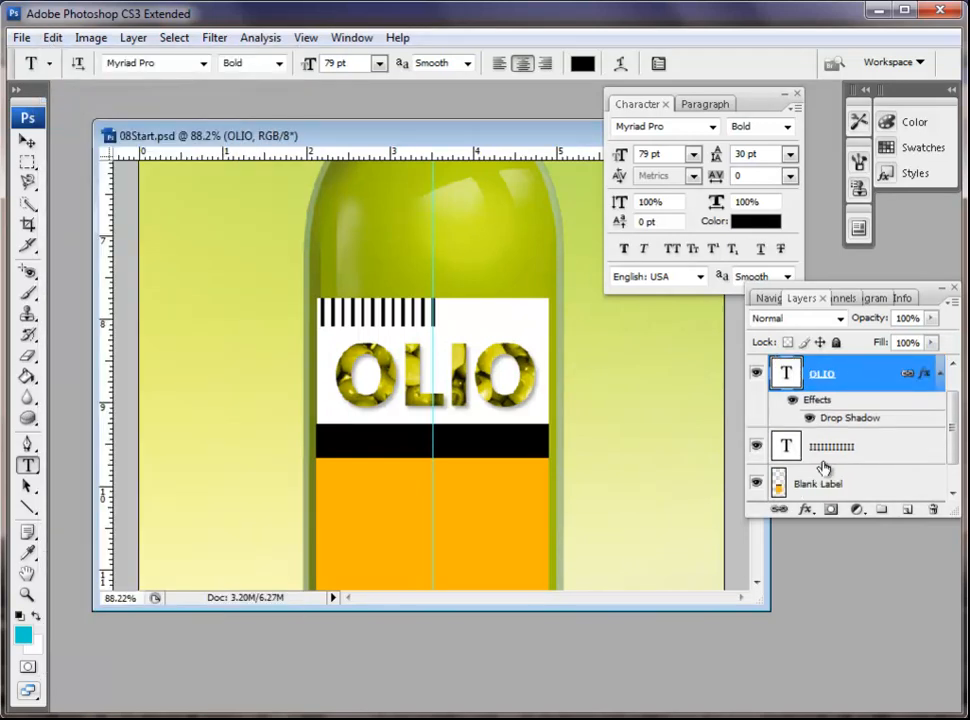
Select the Blank Label layer and set the text color to pure red, ff0000.
{"action": "left_click", "coordinate": [866, 483]}
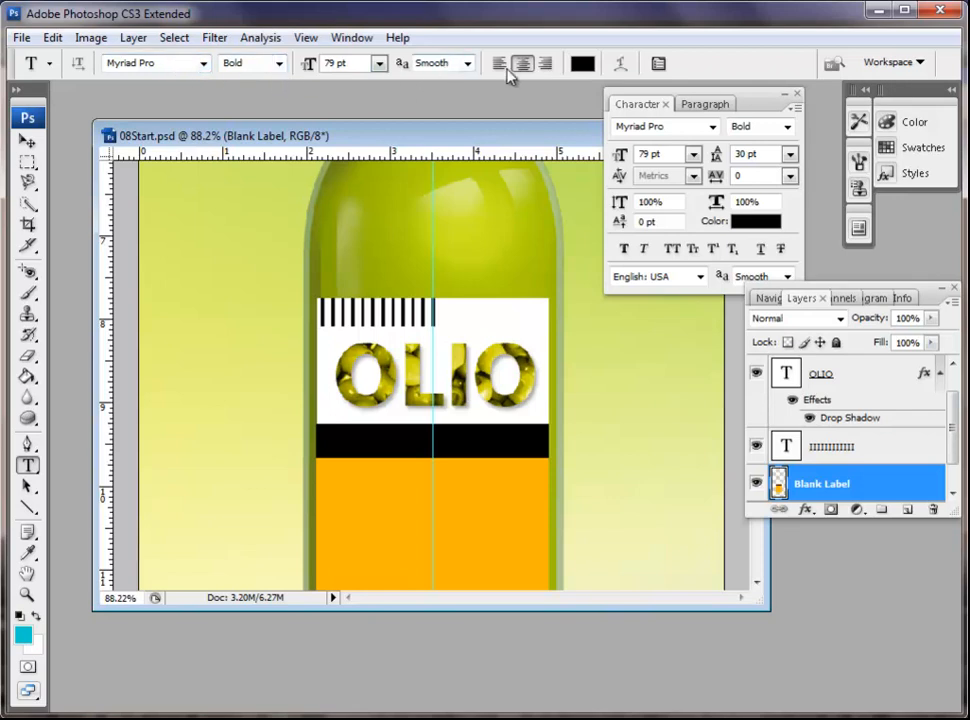
{"action": "left_click", "coordinate": [583, 64]}
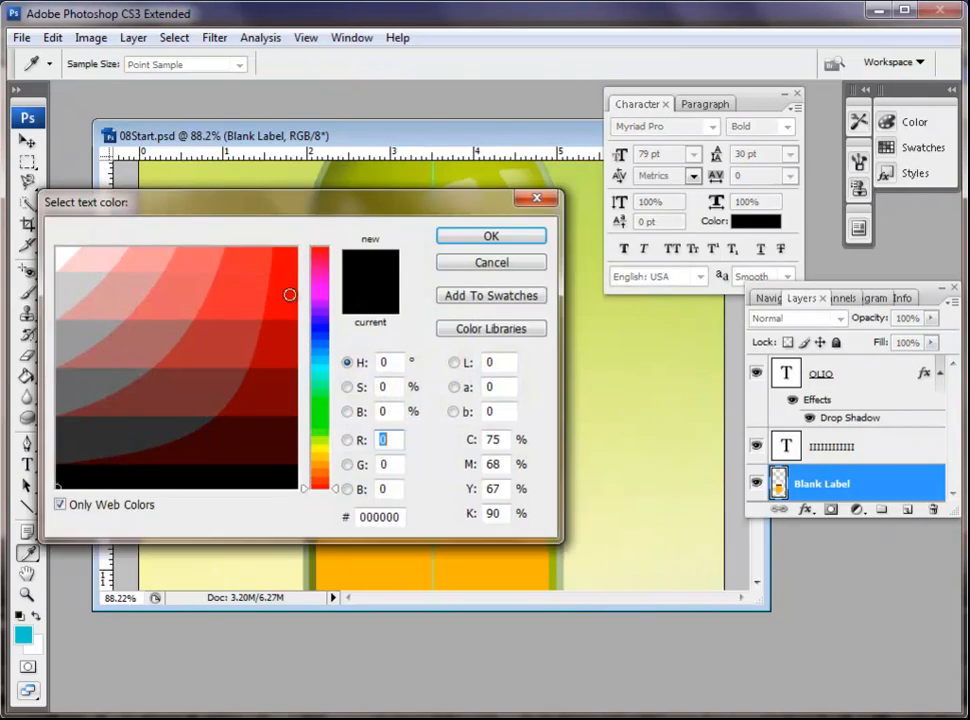
{"action": "left_click", "coordinate": [289, 291]}
{"action": "left_click_drag", "start_coordinate": [286, 289], "coordinate": [291, 262]}
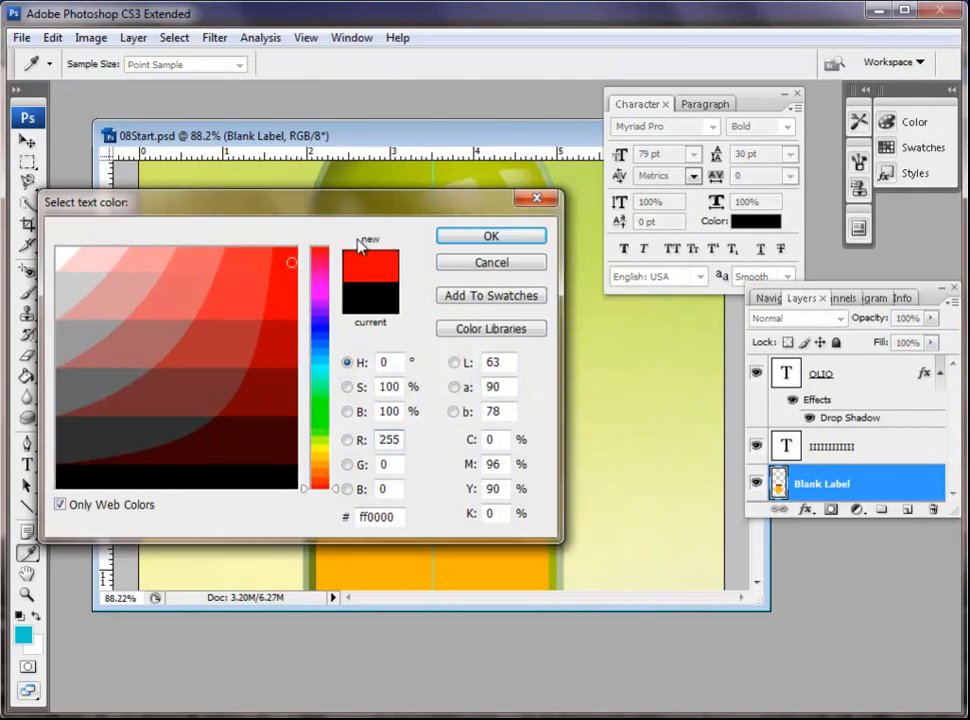
{"action": "left_click", "coordinate": [491, 237]}
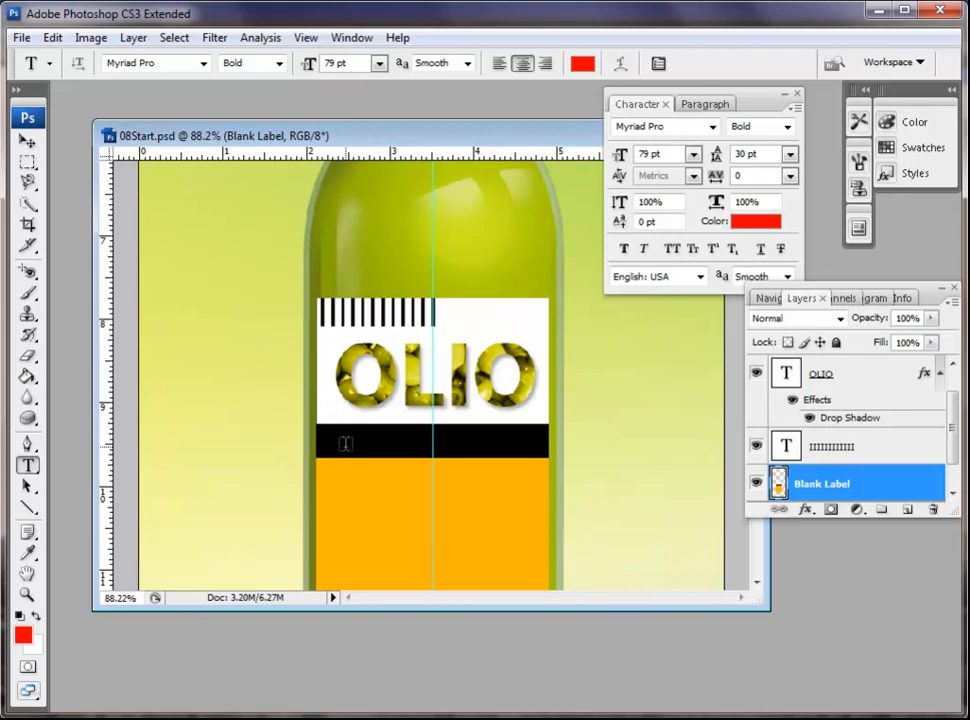
Add the text EXTRA VIRGIN starting from the black band below the OLIO title.
{"action": "left_click", "coordinate": [345, 443]}
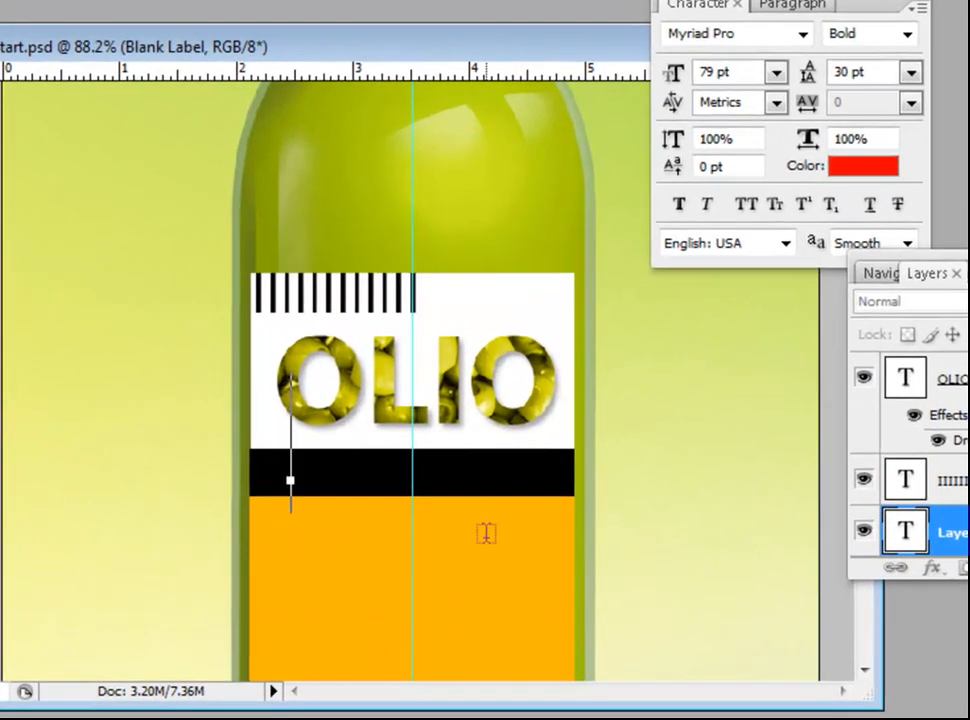
{"action": "type", "text": "EX"}
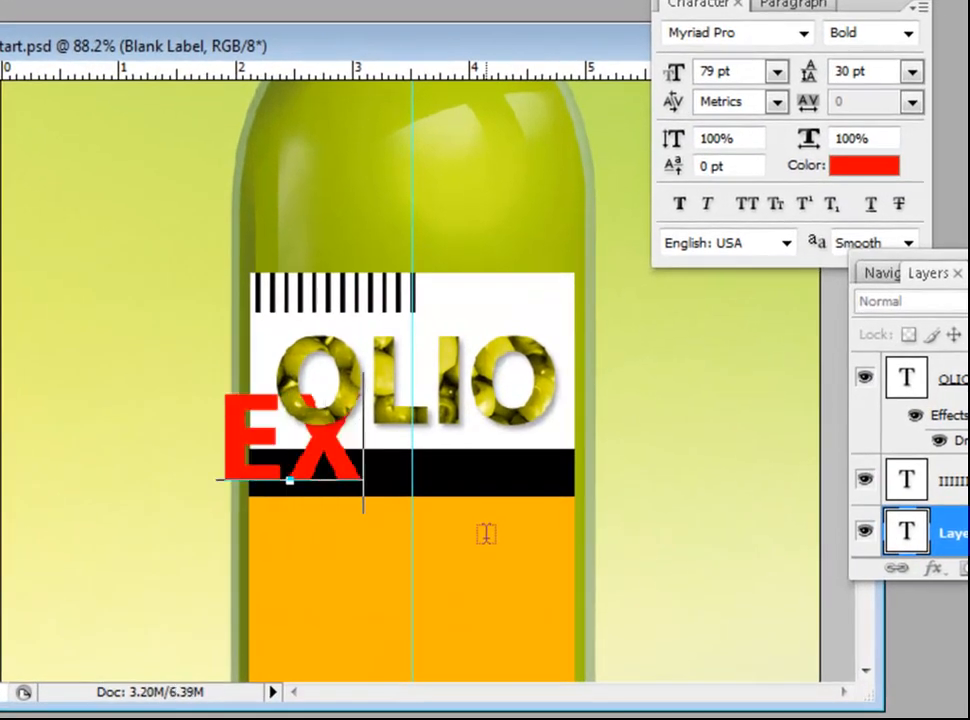
{"action": "type", "text": "TRA "}
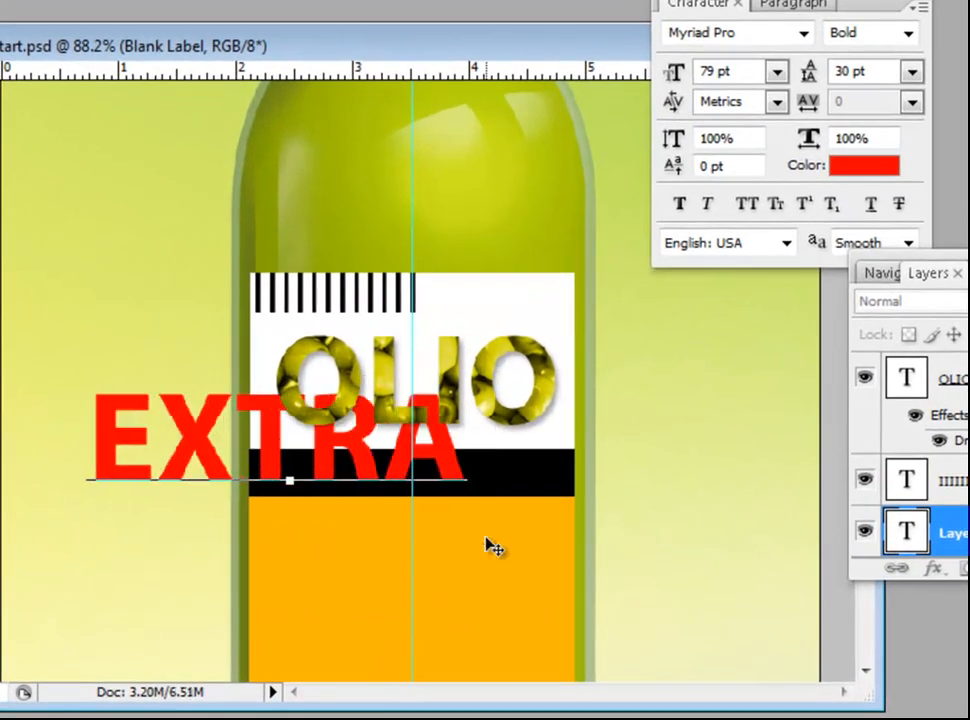
{"action": "type", "text": "VIRG"}
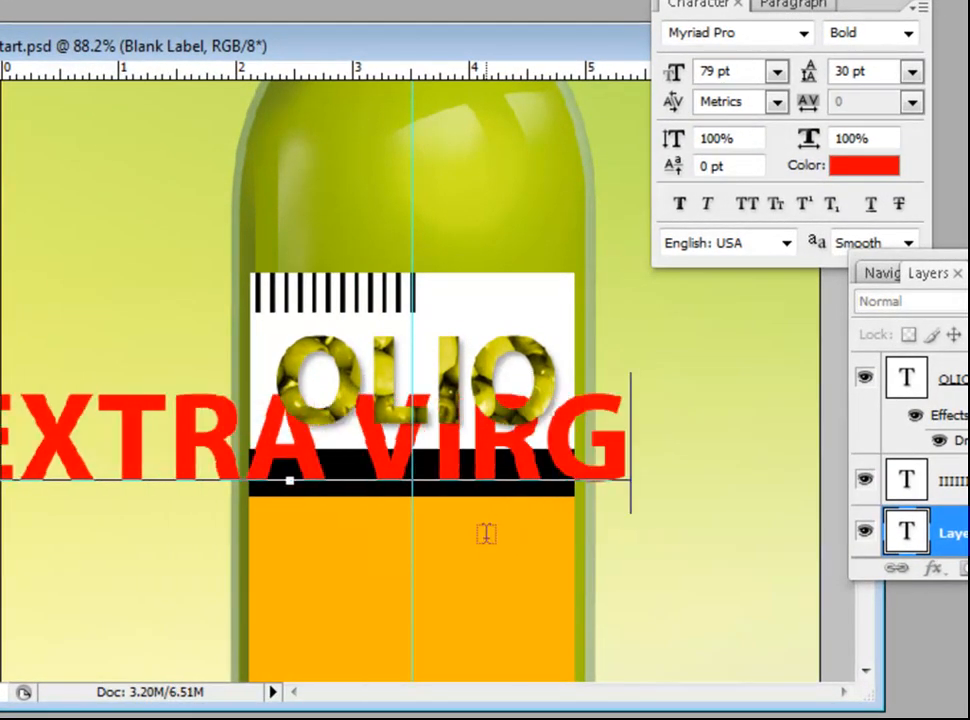
{"action": "type", "text": "IN"}
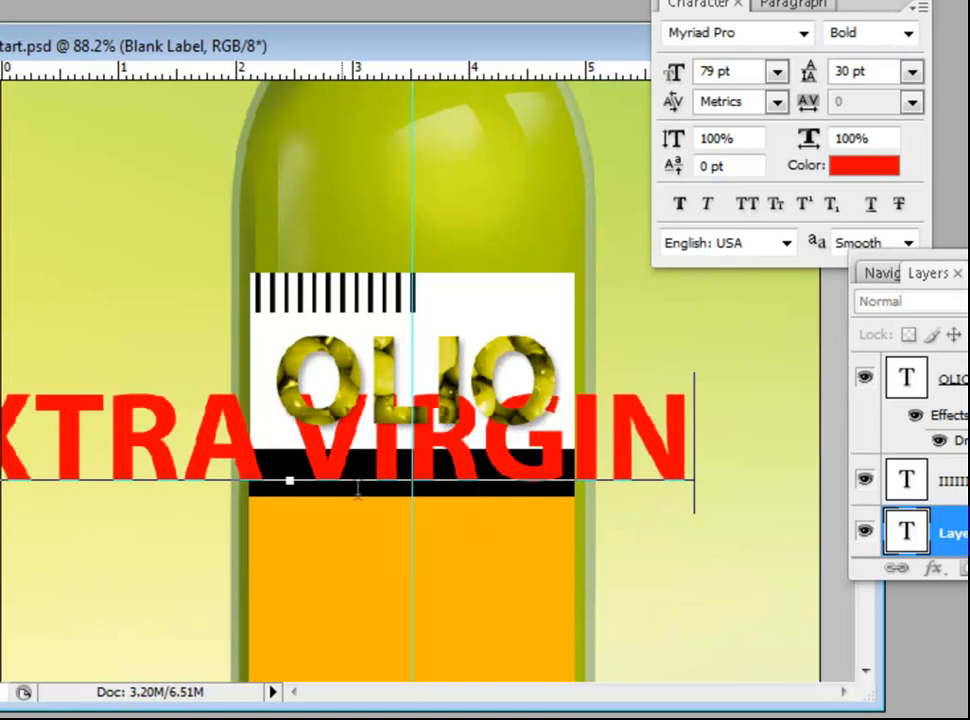
Format the entire EXTRA VIRGIN text with a size of 11 pt, Sharp anti-aliasing and tracking of 280.
{"action": "key", "text": "ctrl+a"}
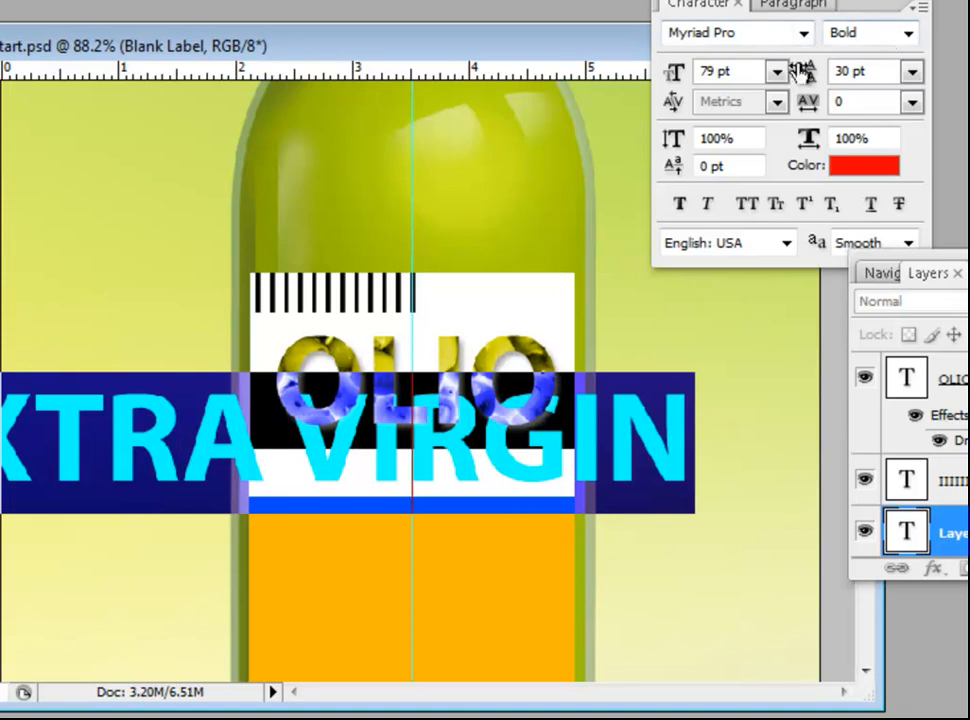
{"action": "left_click", "coordinate": [777, 72]}
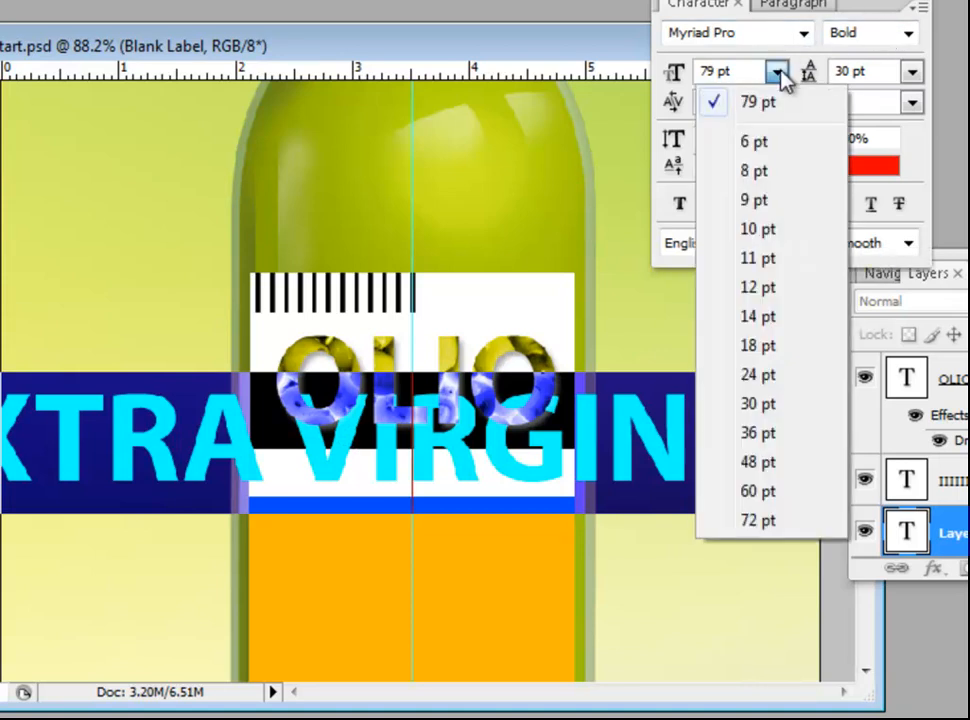
{"action": "left_click", "coordinate": [765, 259]}
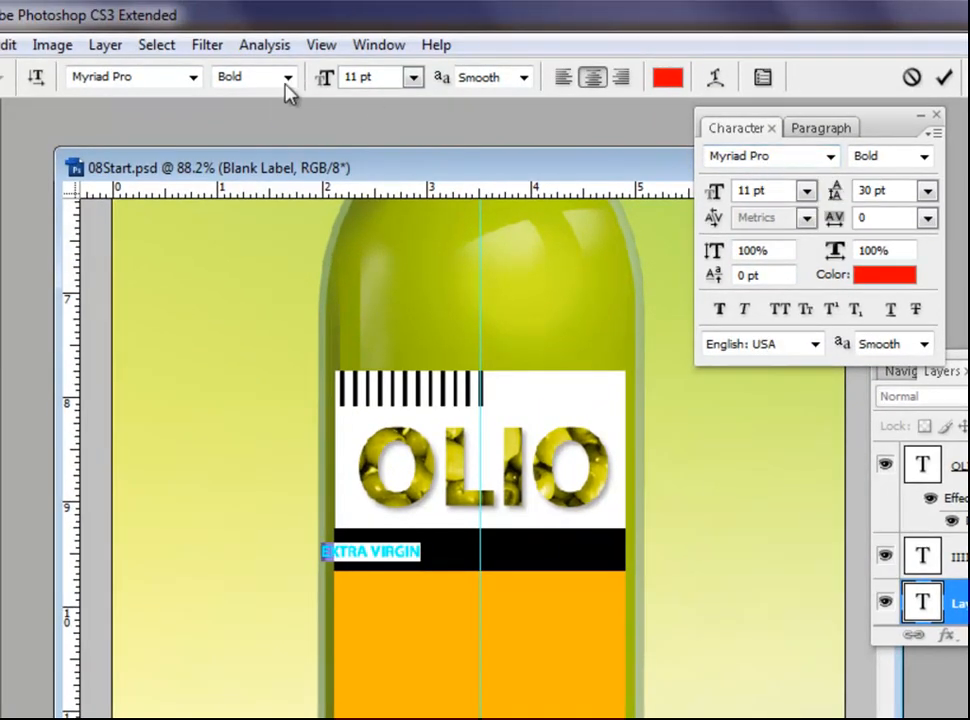
{"action": "left_click", "coordinate": [520, 82]}
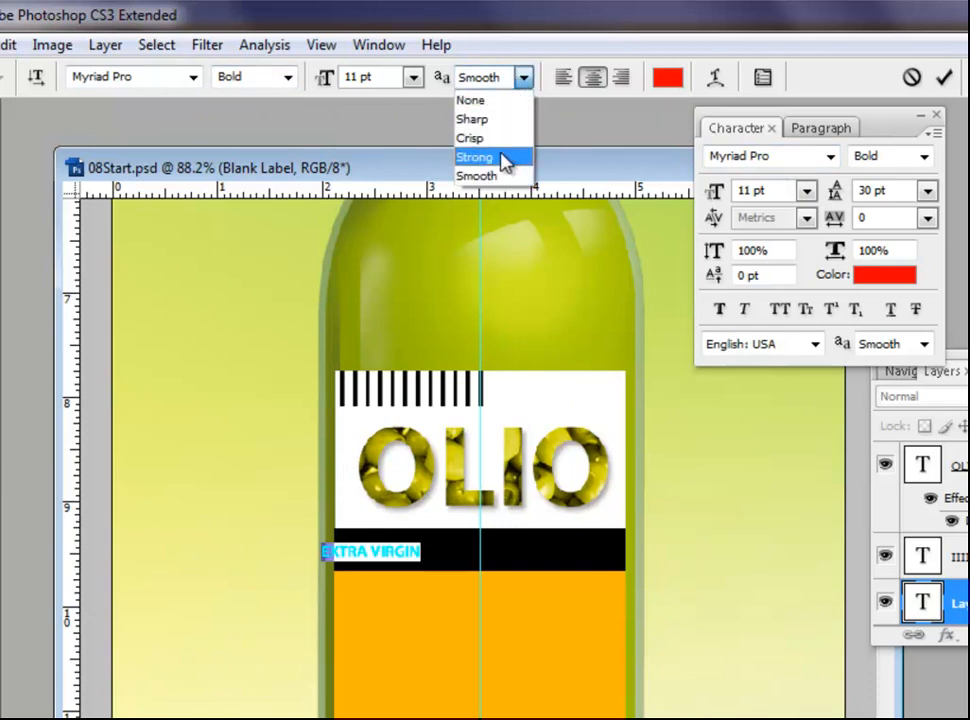
{"action": "left_click", "coordinate": [503, 124]}
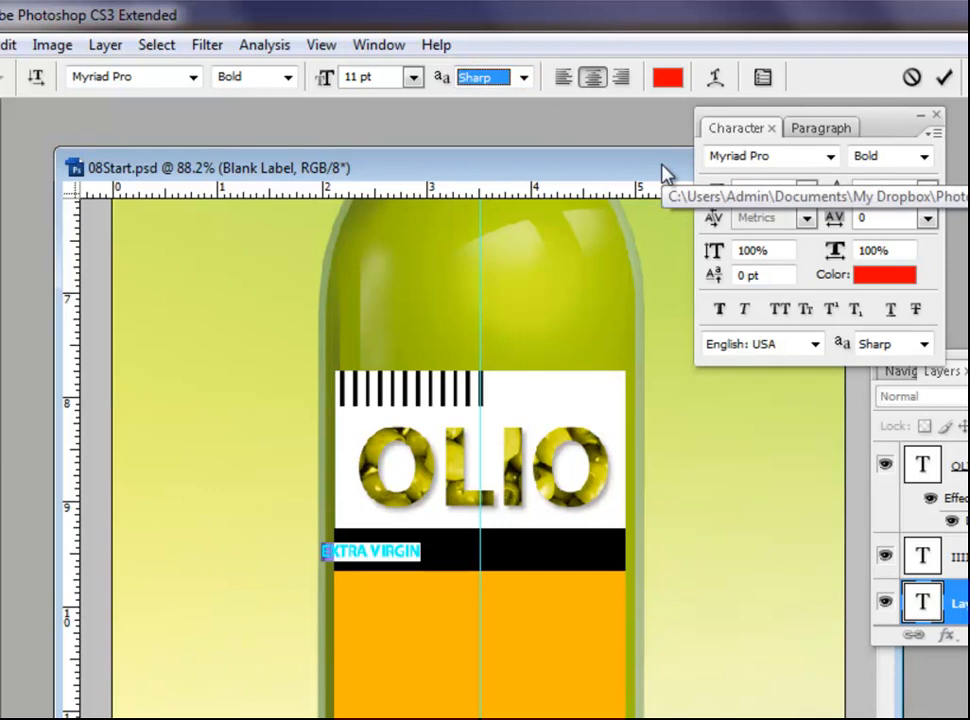
{"action": "left_click", "coordinate": [875, 219]}
{"action": "double_click", "coordinate": [875, 221]}
{"action": "type", "text": "280"}
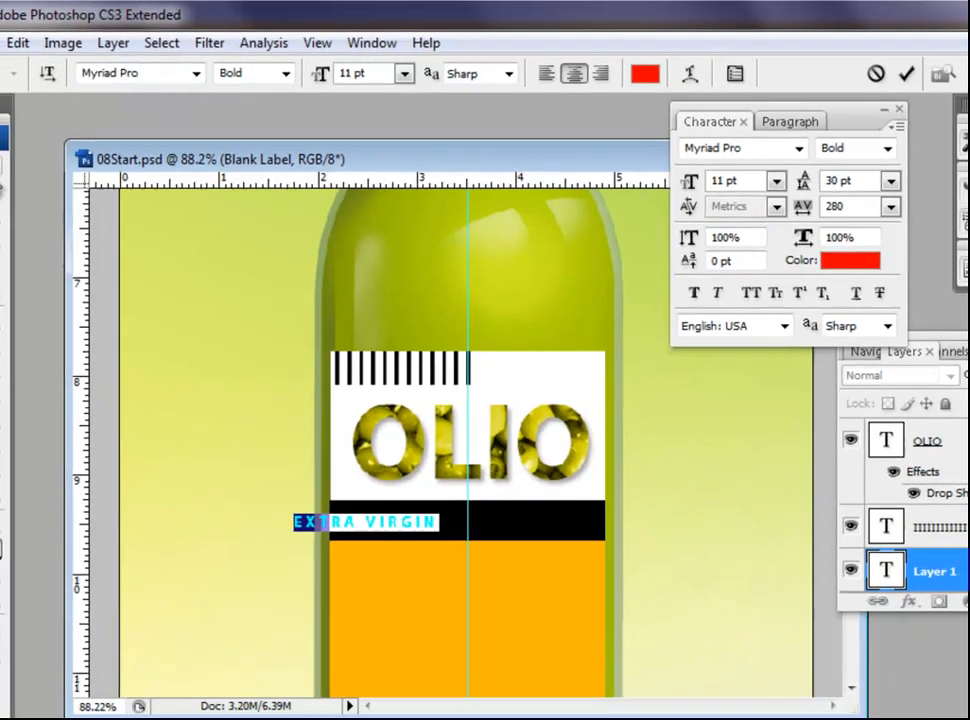
Commit the EXTRA VIRGIN text and move it to the center of the black band, aligned with the vertical guide.
{"action": "left_click", "coordinate": [26, 146]}
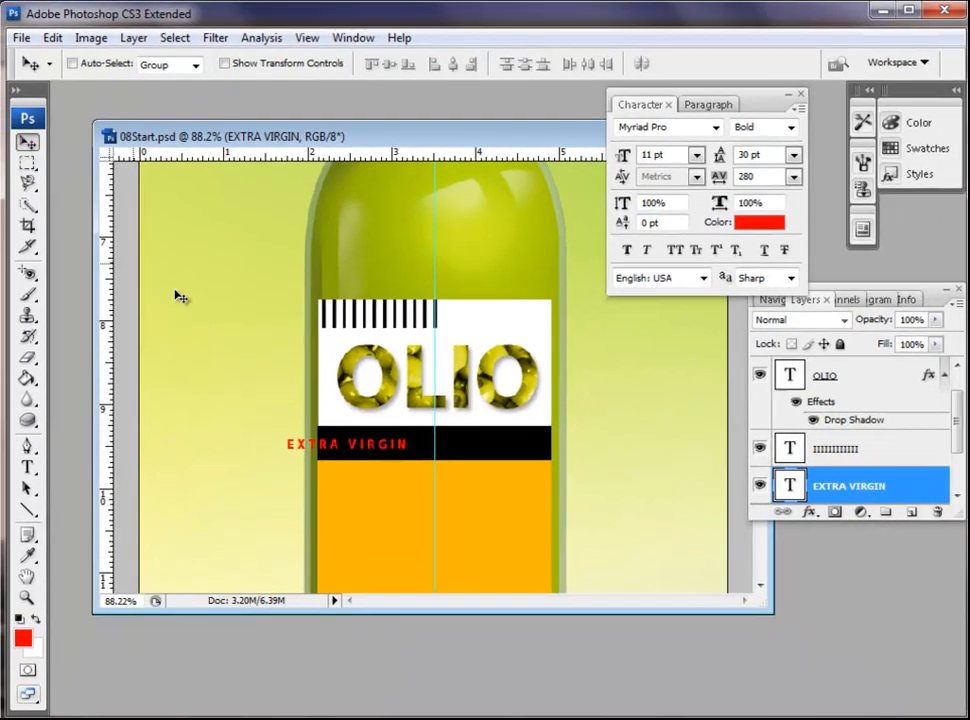
{"action": "left_click_drag", "start_coordinate": [313, 425], "coordinate": [424, 444]}
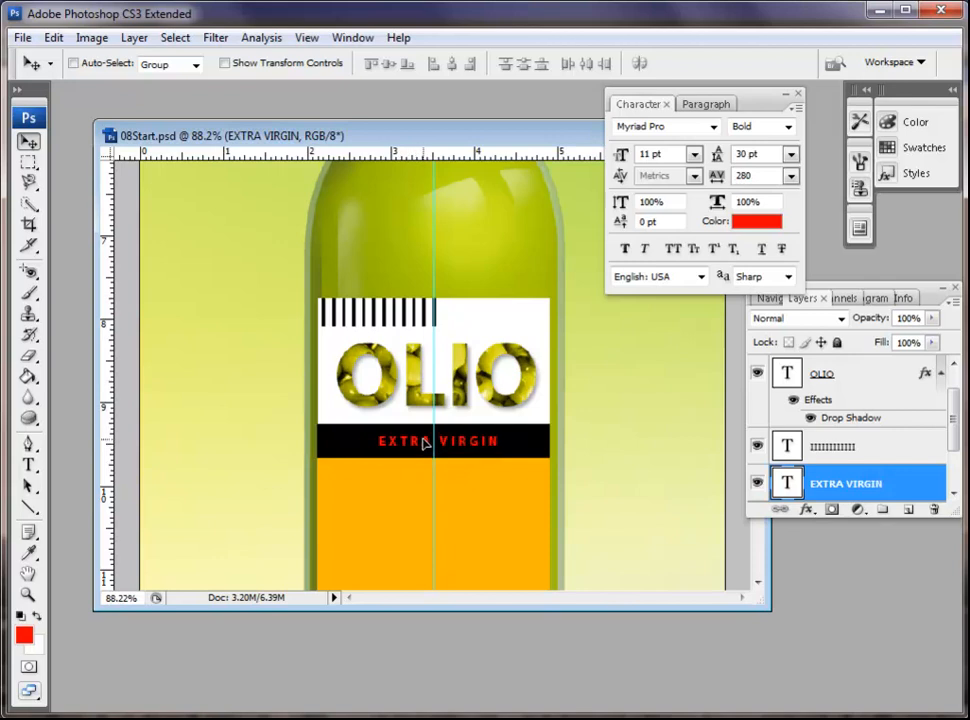
{"action": "left_click_drag", "start_coordinate": [424, 444], "coordinate": [423, 443]}
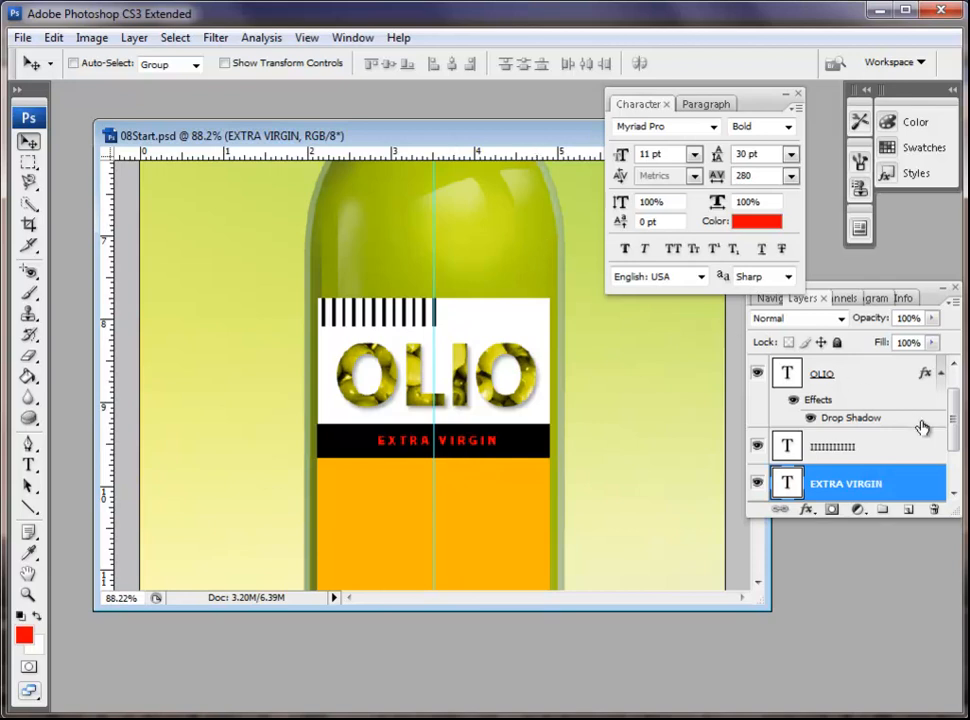
Select the Blank Label layer and set the Type tool's font to Adobe Garamond Pro.
{"action": "left_click_drag", "start_coordinate": [955, 415], "coordinate": [955, 447]}
{"action": "left_click", "coordinate": [851, 452]}
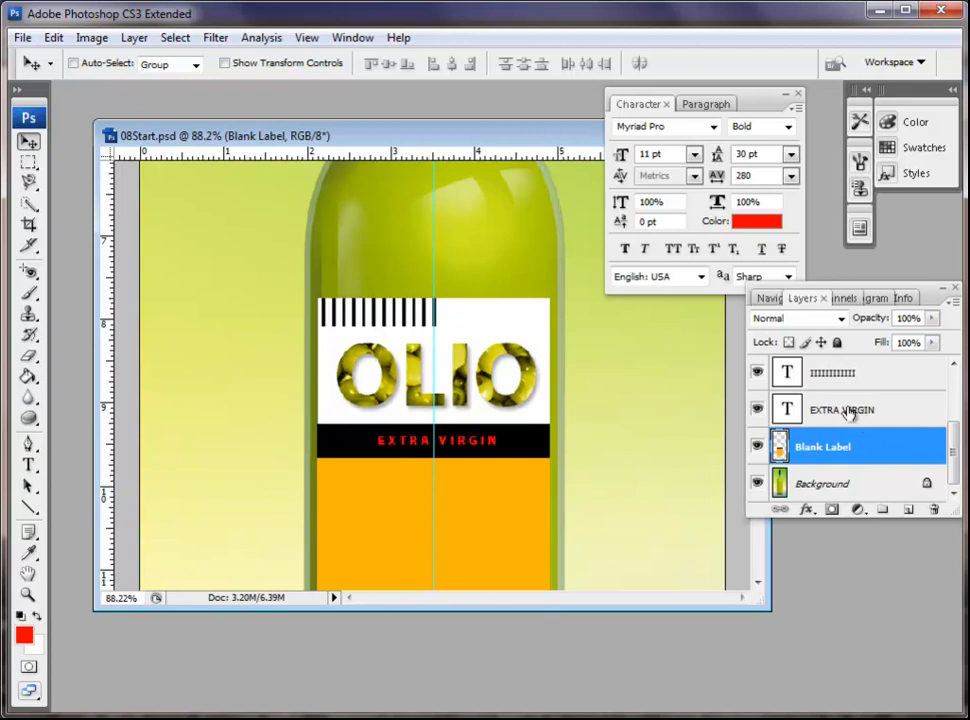
{"action": "left_click", "coordinate": [28, 464]}
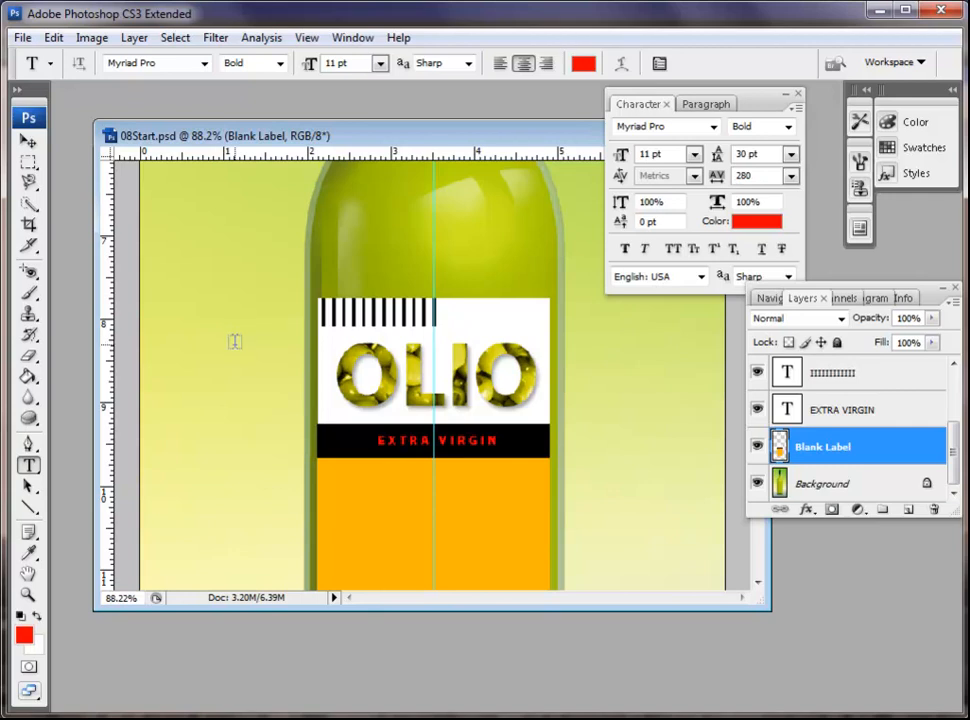
{"action": "left_click", "coordinate": [662, 127]}
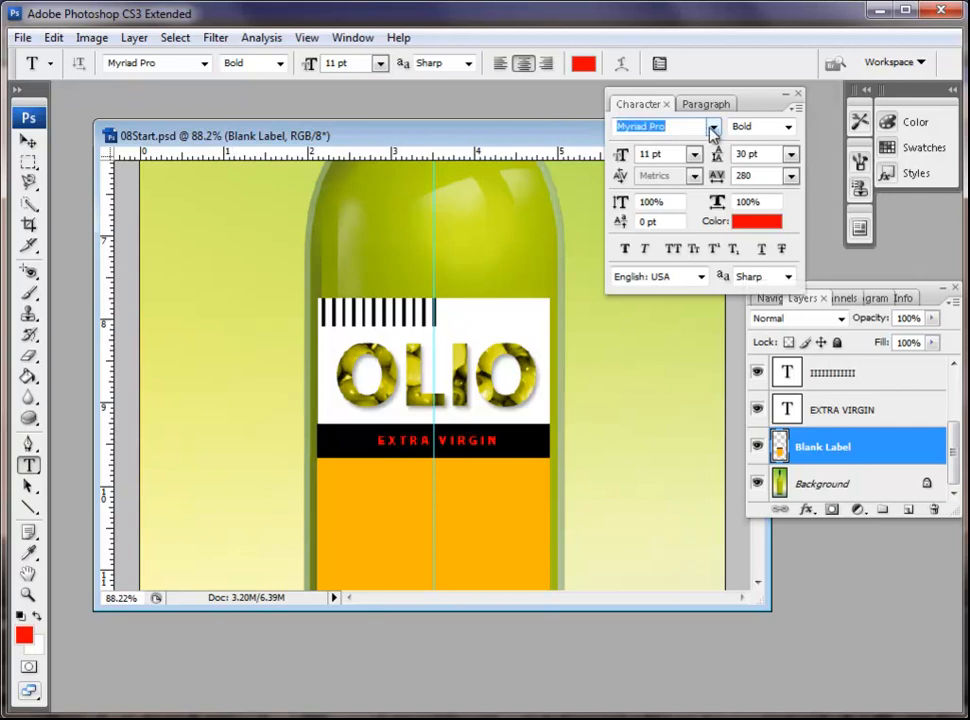
{"action": "left_click", "coordinate": [713, 128]}
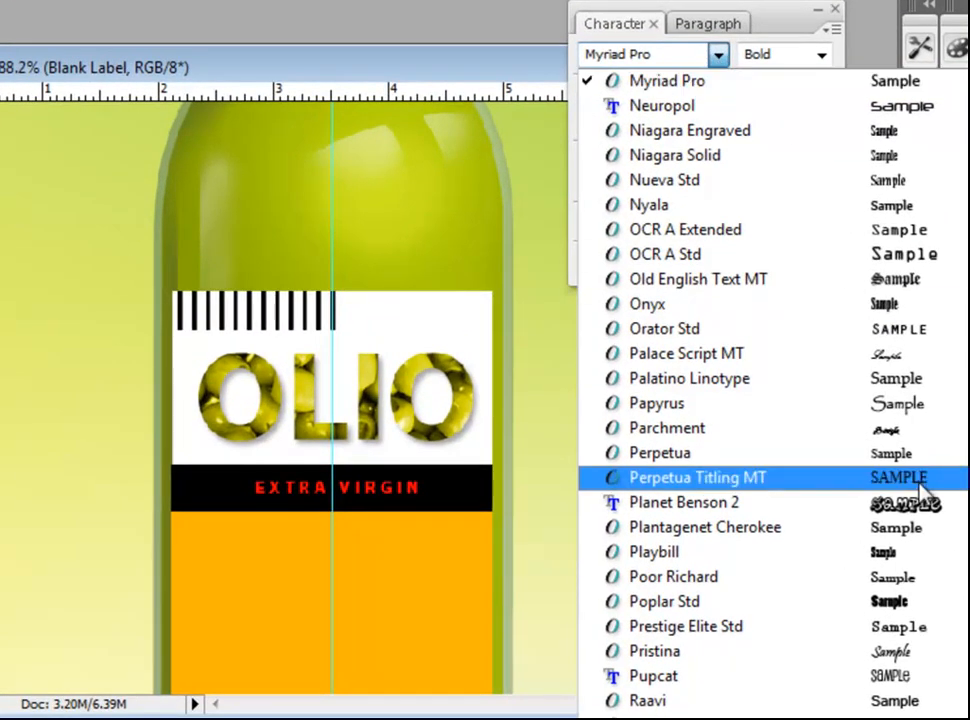
{"action": "left_click_drag", "start_coordinate": [968, 630], "coordinate": [968, 404]}
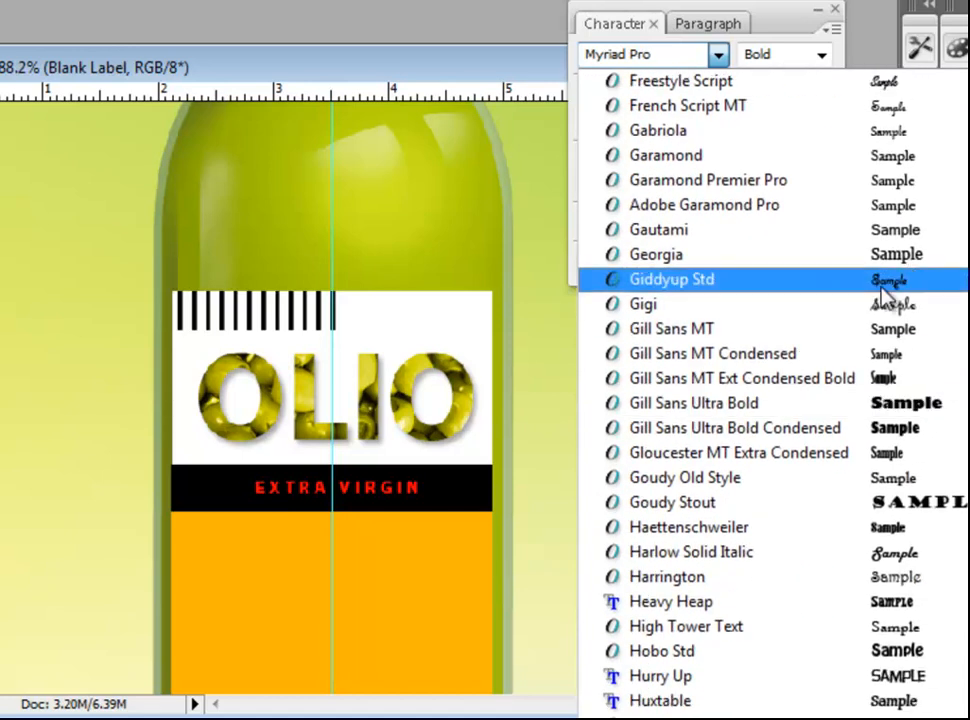
{"action": "left_click", "coordinate": [709, 210]}
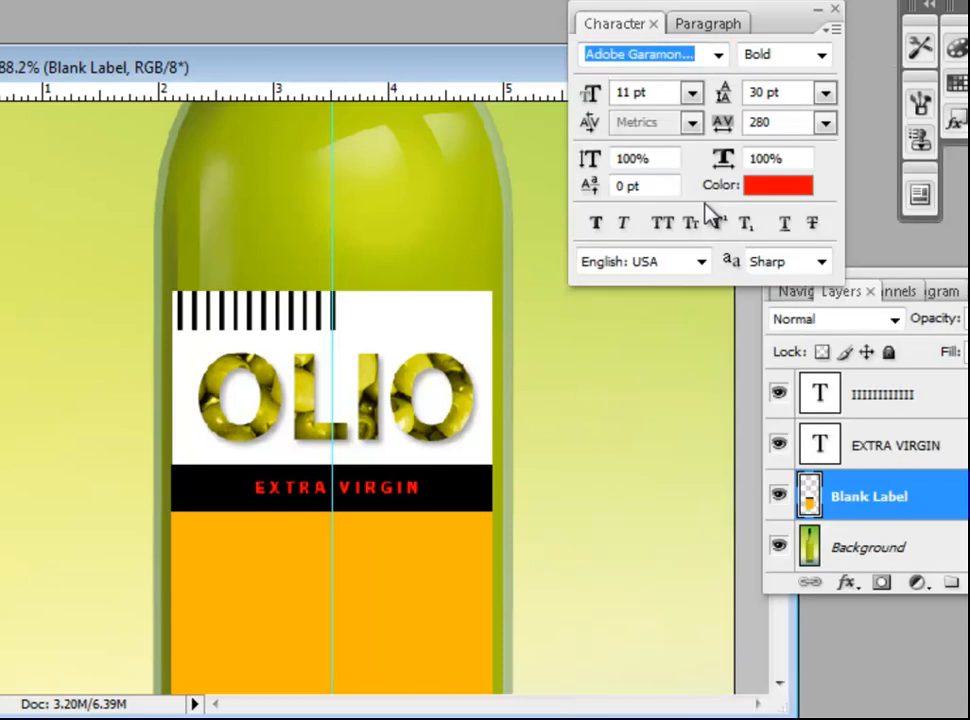
Set the new text's size to 40 pt and its tracking to 0.
{"action": "left_click", "coordinate": [692, 92]}
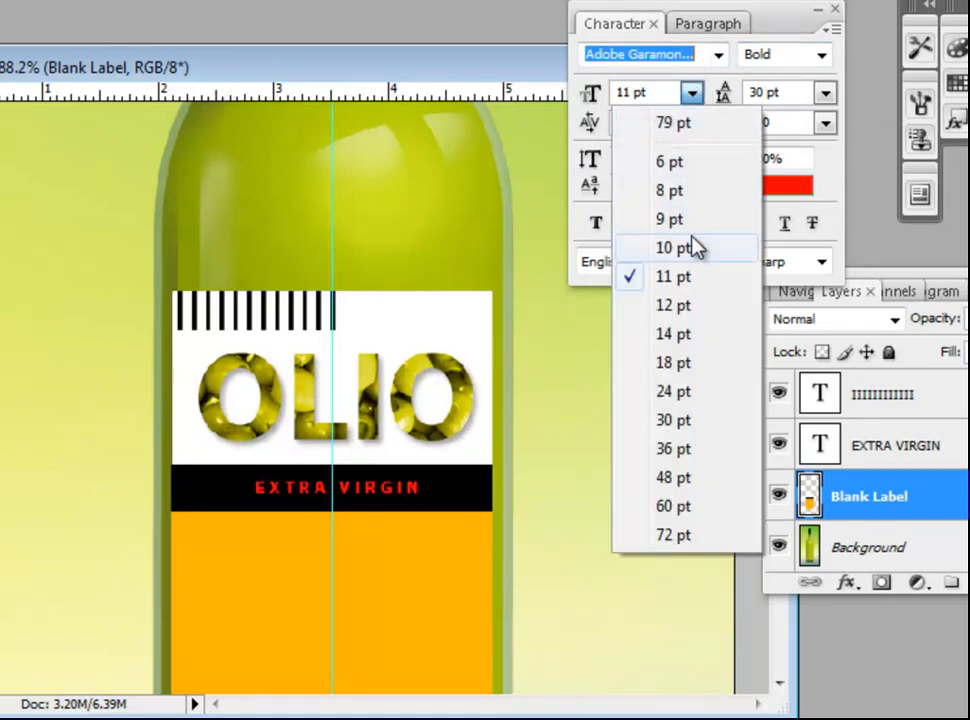
{"action": "left_click", "coordinate": [628, 92]}
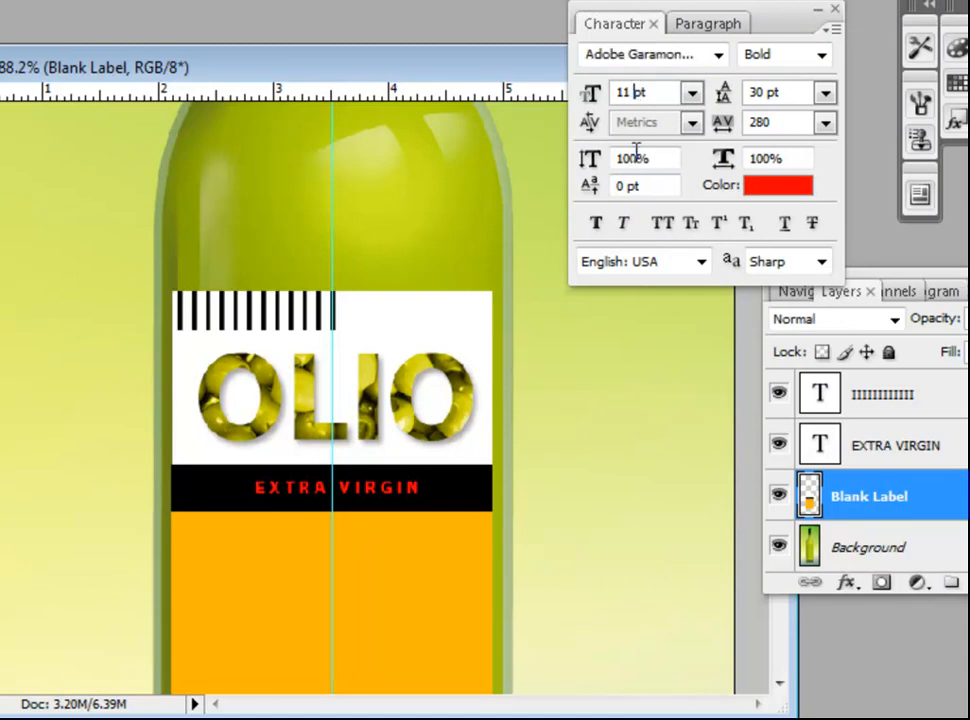
{"action": "key", "text": "BackSpace"}
{"action": "key", "text": "BackSpace"}
{"action": "key", "text": "BackSpace"}
{"action": "type", "text": "40"}
{"action": "key", "text": "Return"}
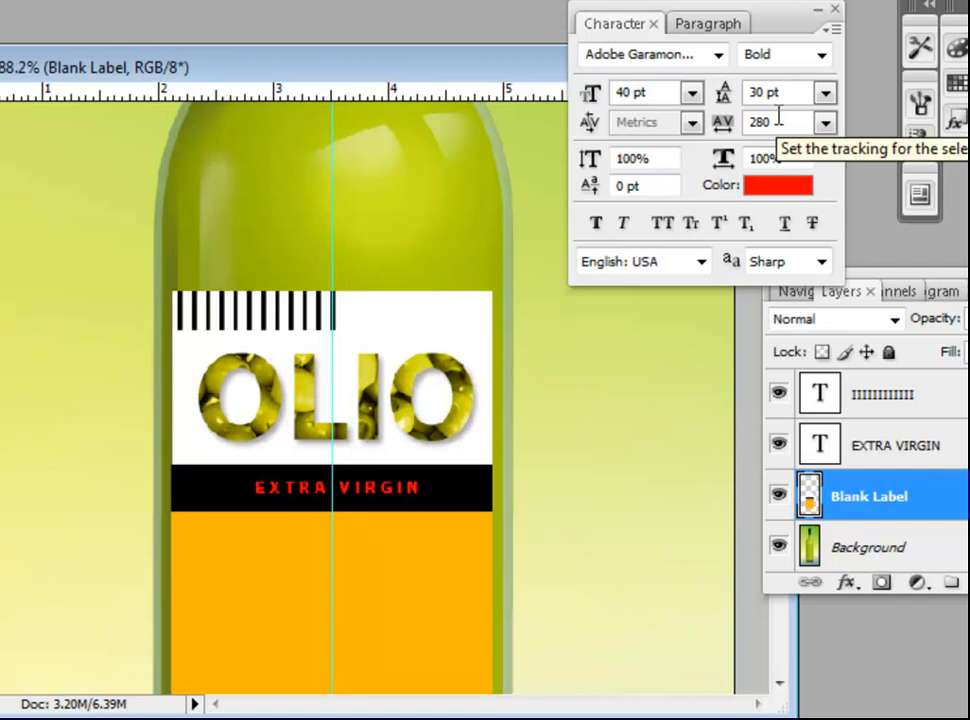
{"action": "left_click", "coordinate": [826, 123]}
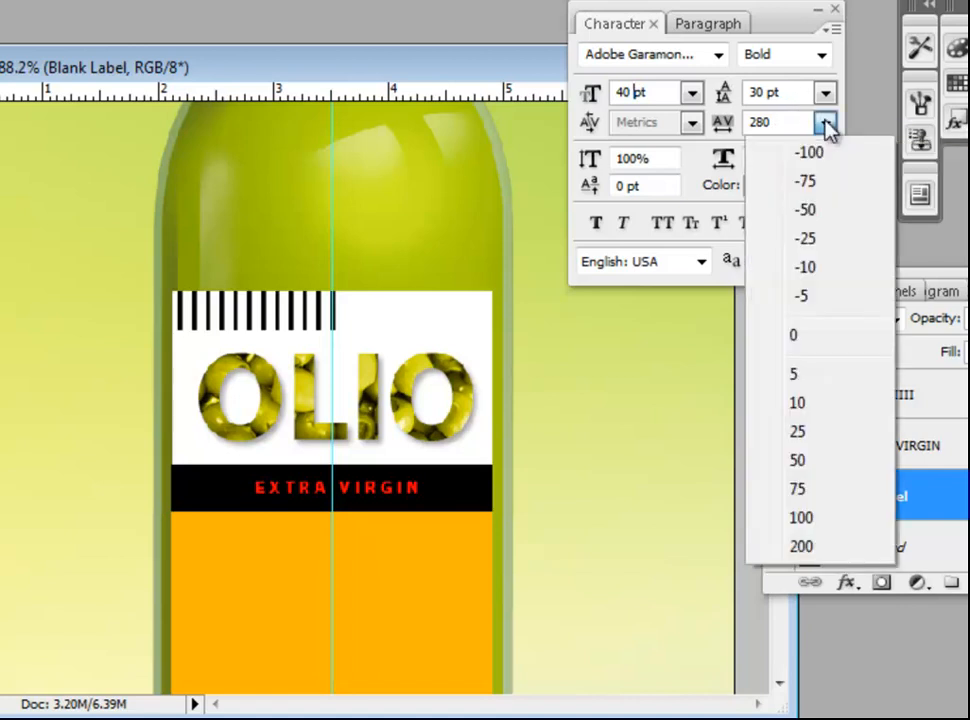
{"action": "left_click", "coordinate": [806, 336]}
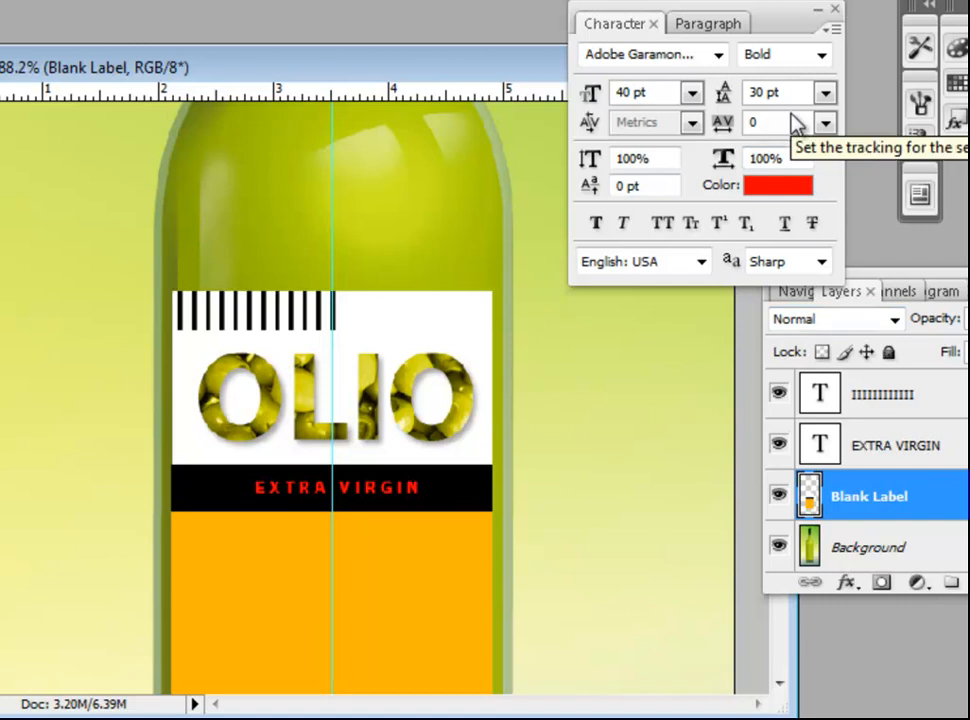
Set the text color to white, ffffff.
{"action": "left_click", "coordinate": [782, 188]}
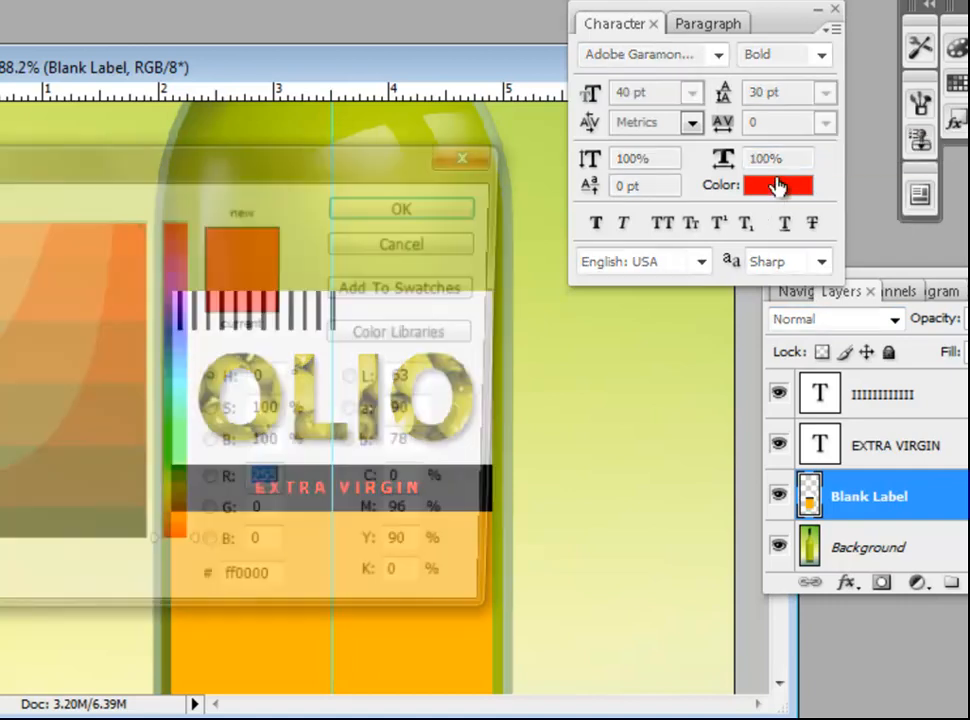
{"action": "left_click", "coordinate": [0, 221]}
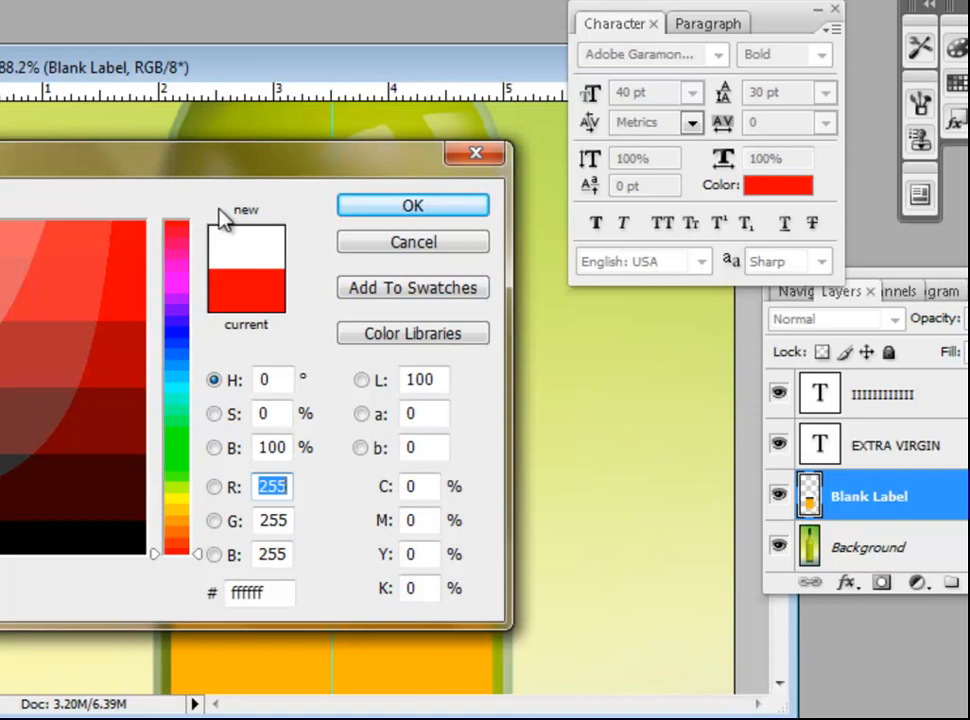
{"action": "left_click", "coordinate": [342, 208]}
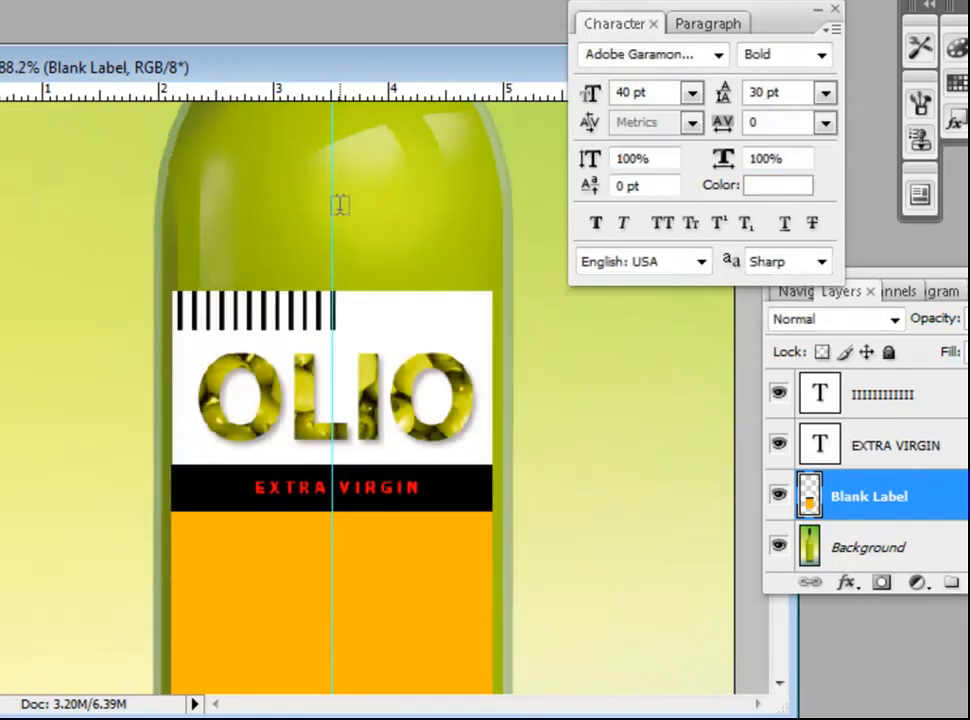
Add the text Olive Oil in the orange area below the black band and center it on the vertical guide.
{"action": "left_click", "coordinate": [287, 555]}
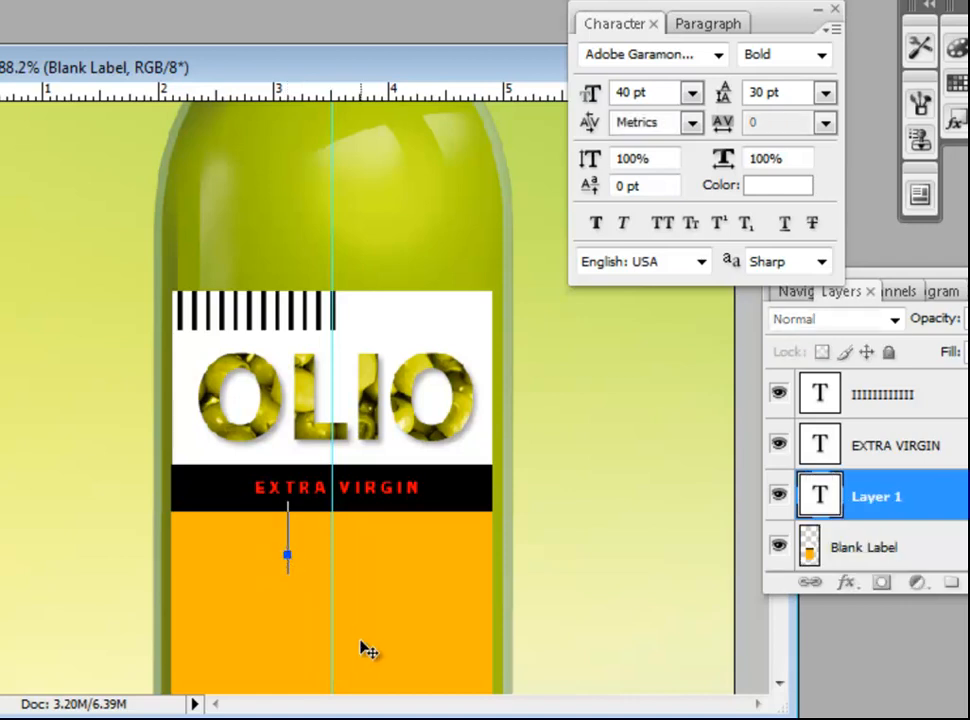
{"action": "type", "text": "Olive Oil"}
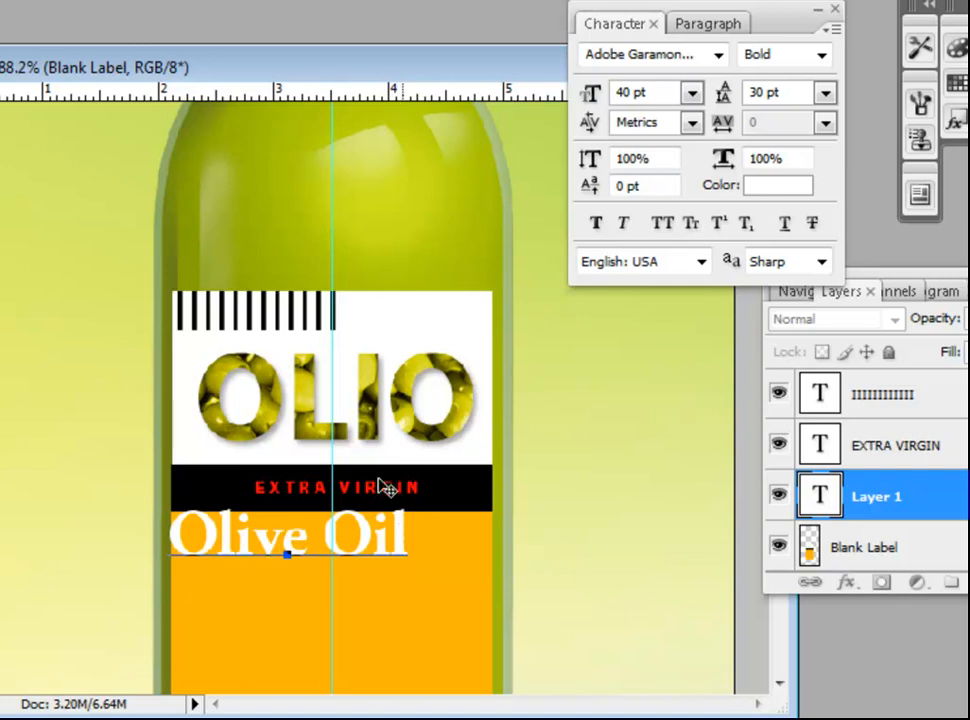
{"action": "key", "text": "ctrl+Return"}
{"action": "left_click_drag", "start_coordinate": [284, 546], "coordinate": [320, 569]}
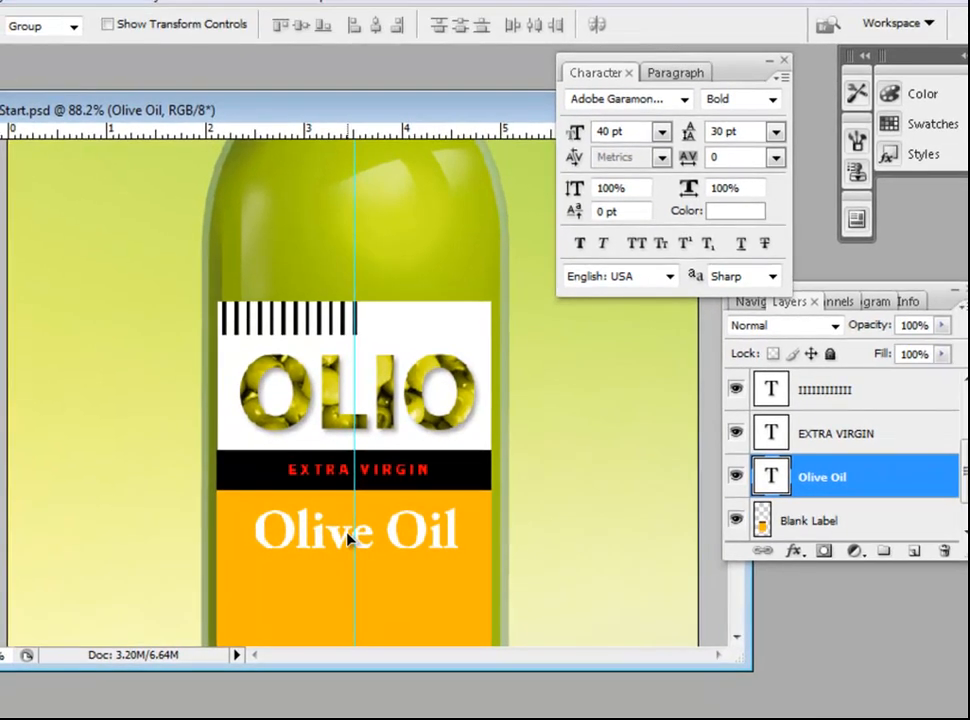
Reposition the floating Layers panel so that the Olive Oil layer's full list of options can fit on screen.
{"action": "right_click", "coordinate": [876, 488]}
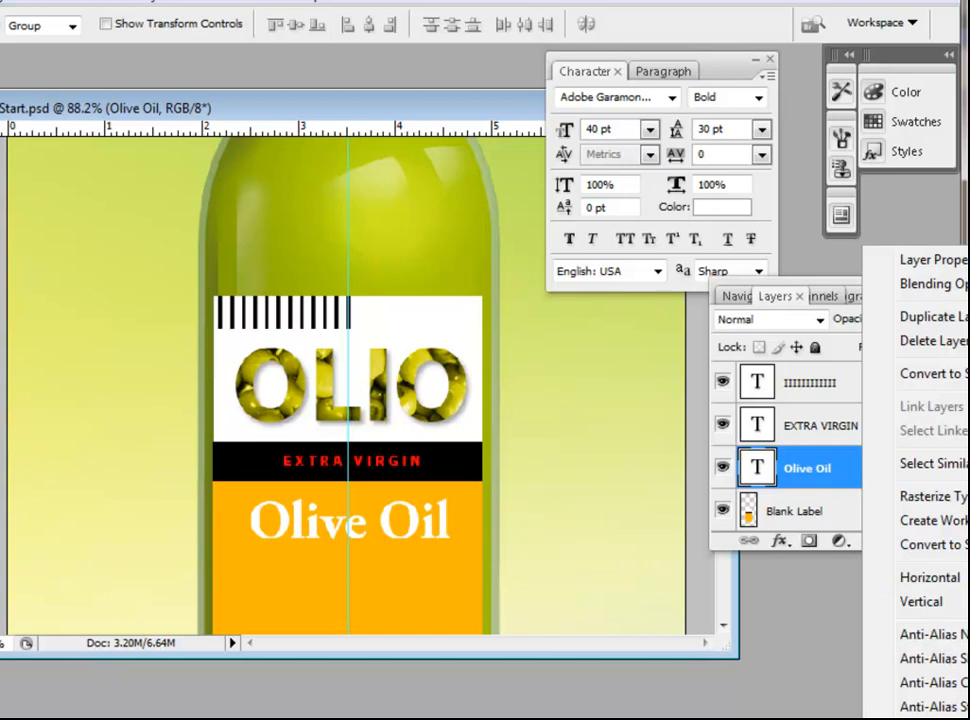
{"action": "left_click", "coordinate": [770, 674]}
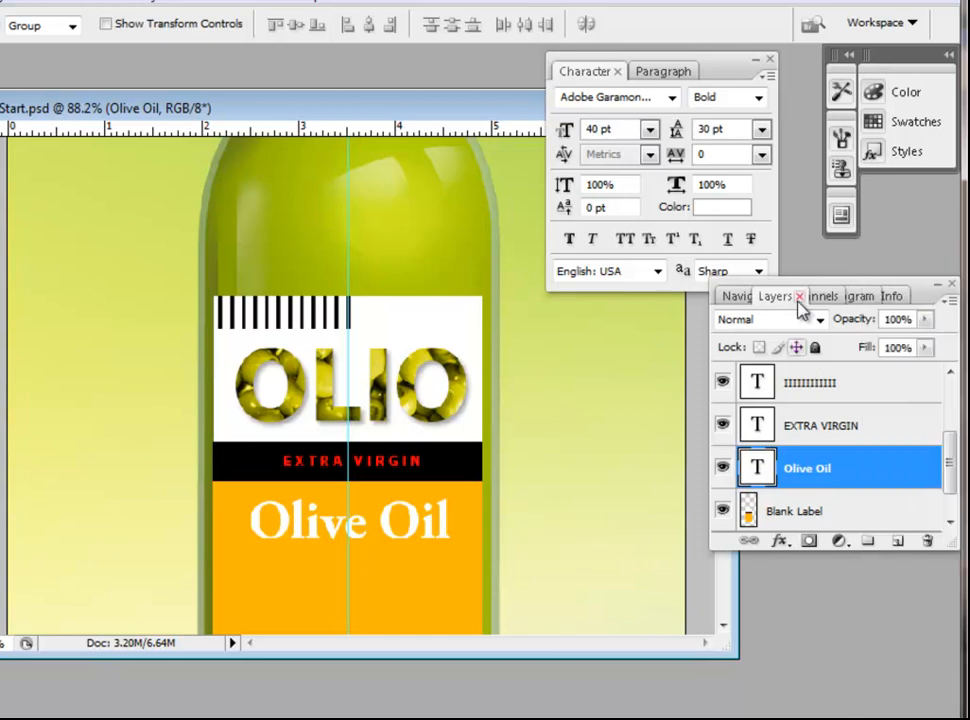
{"action": "left_click_drag", "start_coordinate": [820, 288], "coordinate": [656, 145]}
{"action": "right_click", "coordinate": [697, 345]}
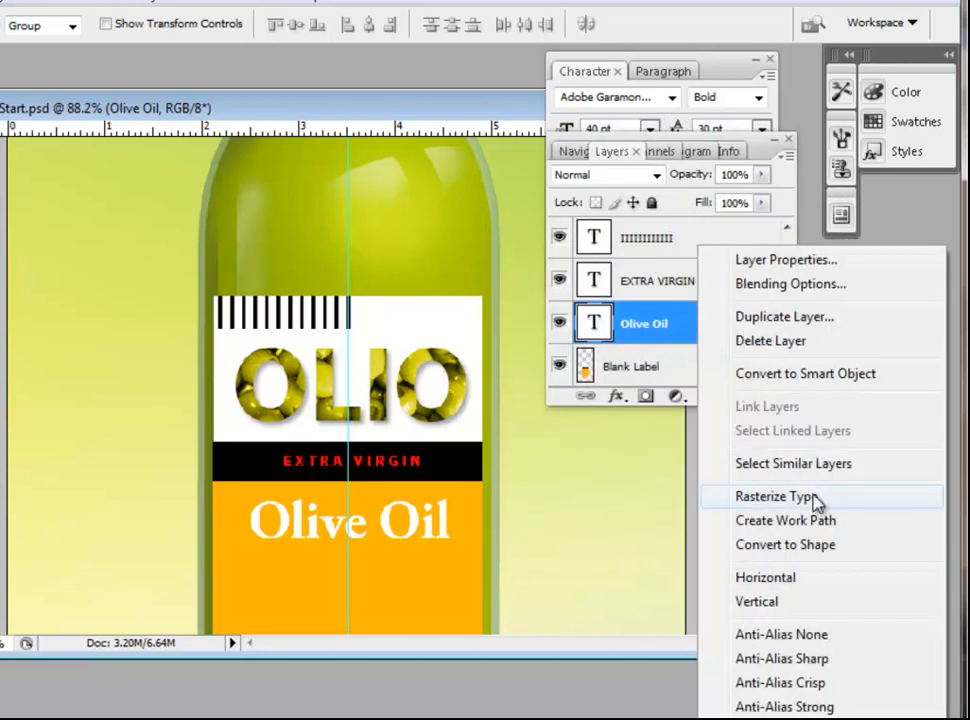
{"action": "left_click", "coordinate": [885, 228]}
{"action": "left_click_drag", "start_coordinate": [762, 158], "coordinate": [139, 65]}
{"action": "right_click", "coordinate": [91, 242]}
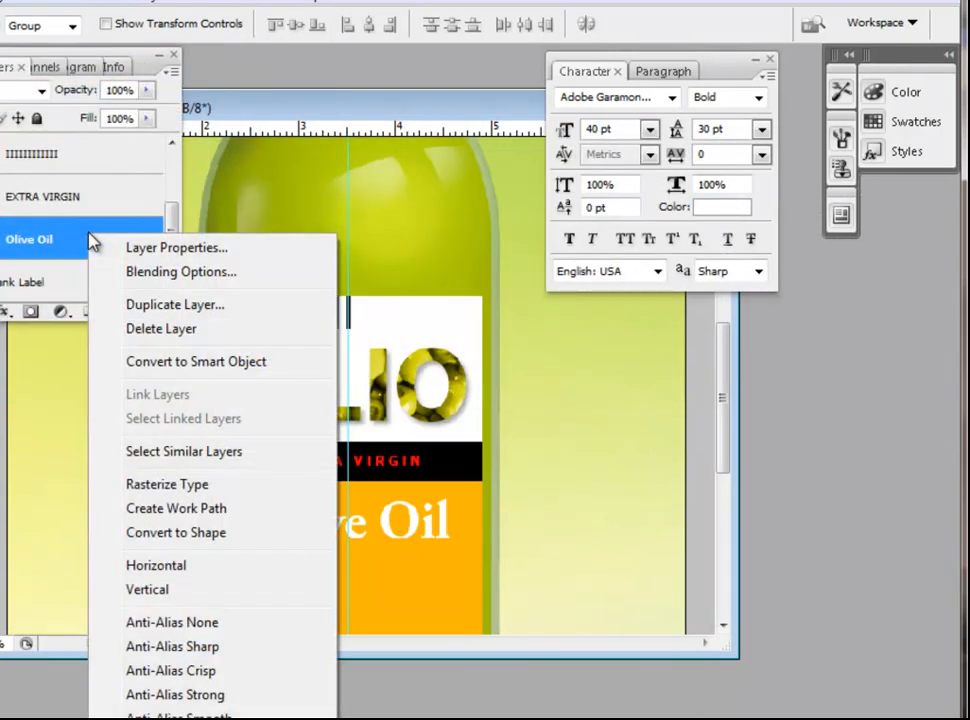
{"action": "left_click", "coordinate": [276, 62]}
Warp the Olive Oil text horizontally with the Wave style and a bend of +77%.
{"action": "left_click_drag", "start_coordinate": [178, 246], "coordinate": [178, 288]}
{"action": "right_click", "coordinate": [127, 212]}
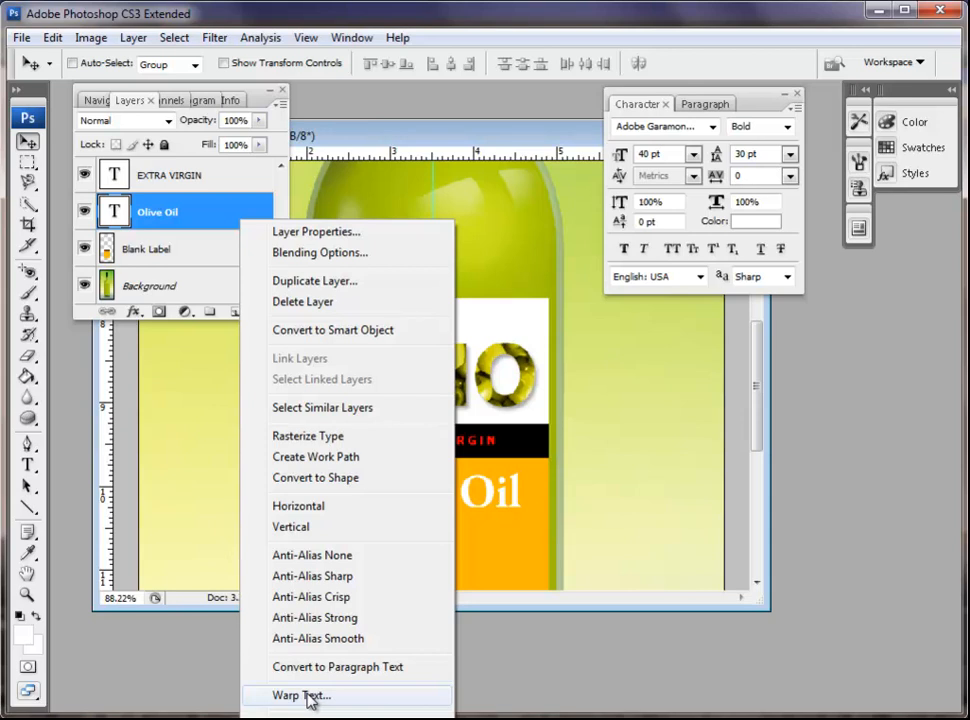
{"action": "left_click", "coordinate": [300, 696]}
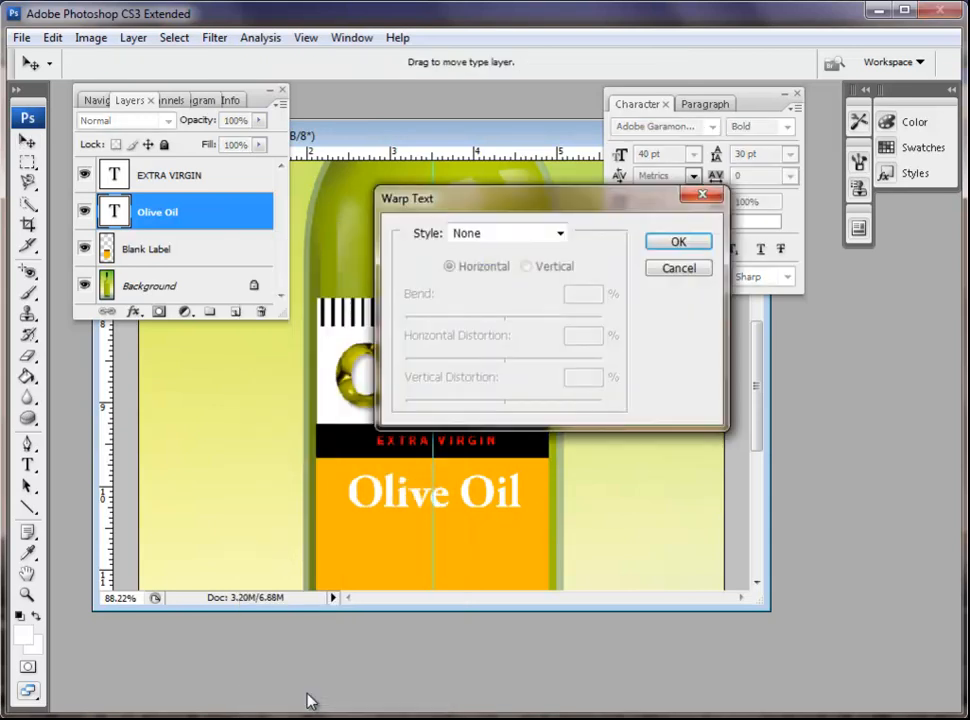
{"action": "left_click", "coordinate": [560, 233]}
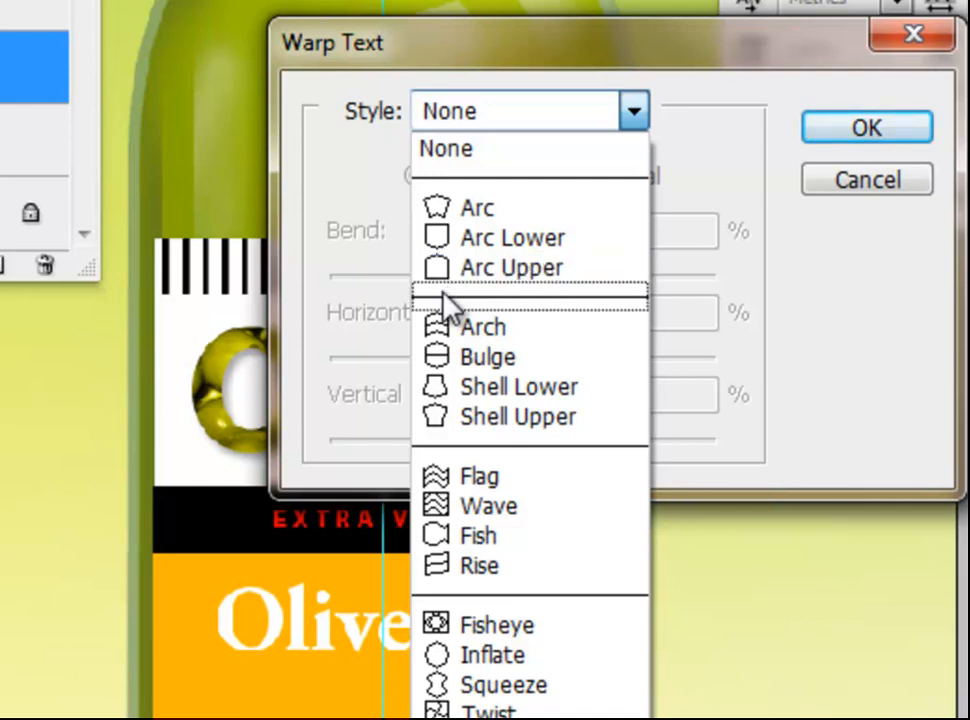
{"action": "left_click", "coordinate": [493, 508]}
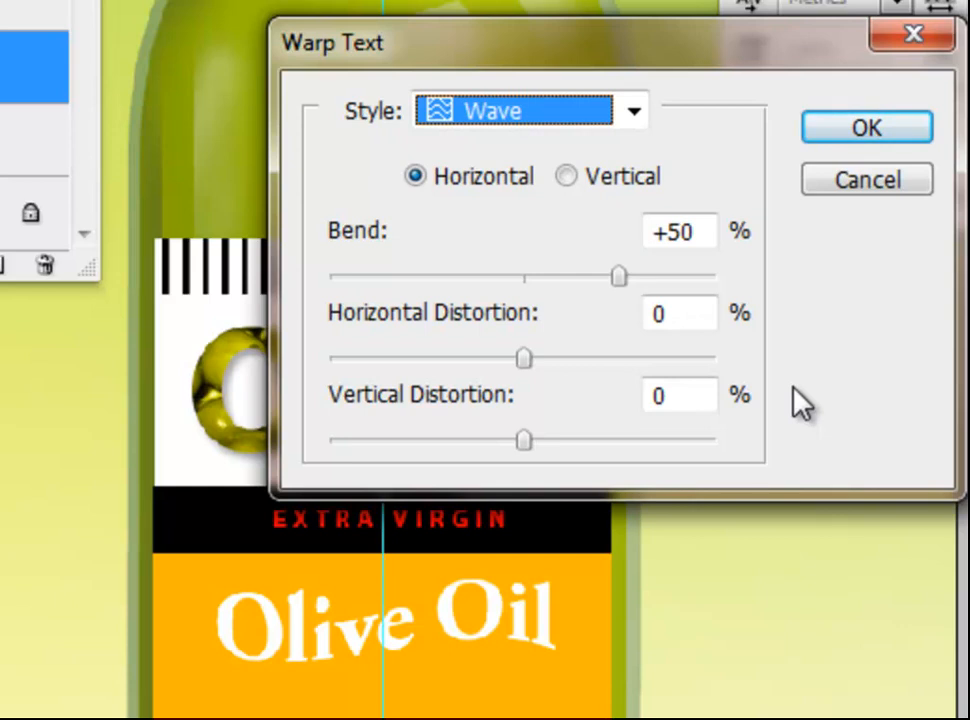
{"action": "left_click", "coordinate": [698, 231]}
{"action": "key", "text": "BackSpace"}
{"action": "key", "text": "BackSpace"}
{"action": "type", "text": "77"}
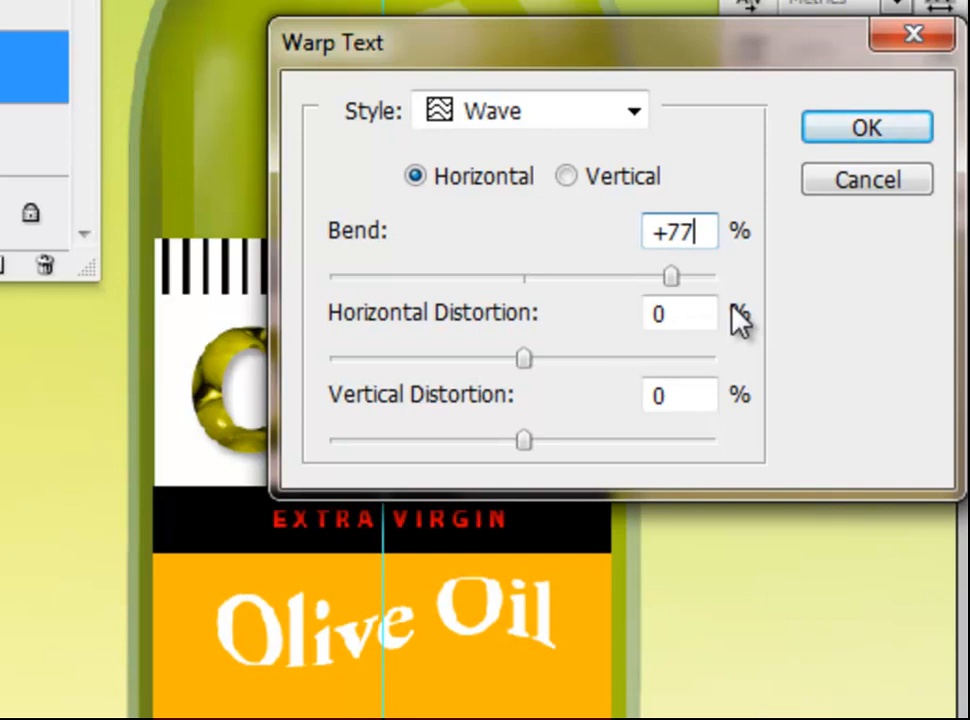
Set the warp's horizontal distortion to -7% and vertical distortion to -24%, and apply it.
{"action": "left_click", "coordinate": [675, 316]}
{"action": "double_click", "coordinate": [676, 316]}
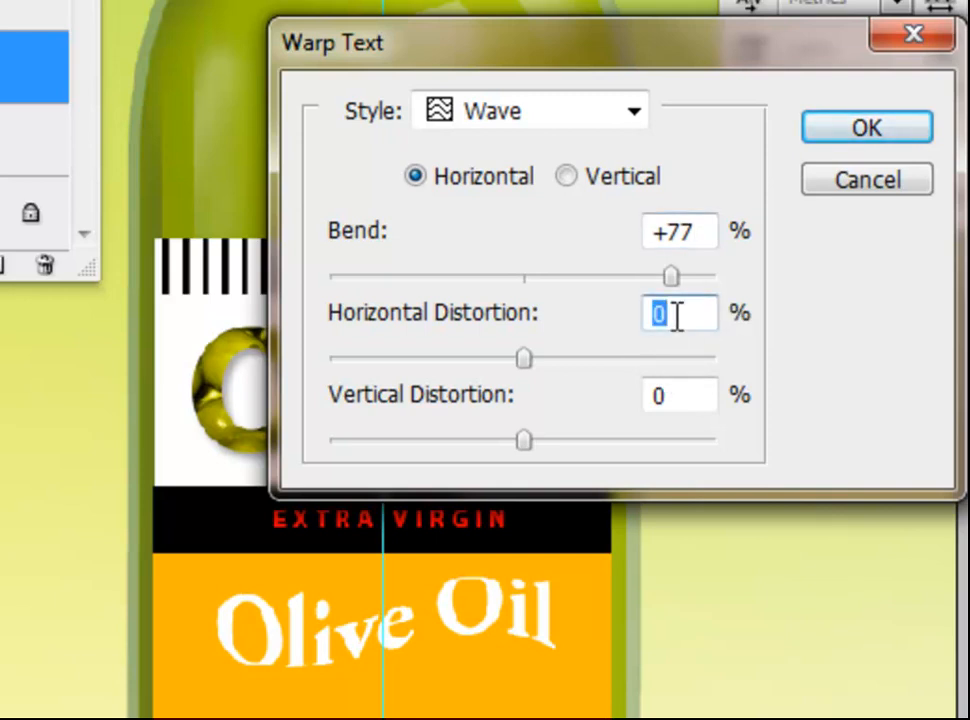
{"action": "type", "text": "-7"}
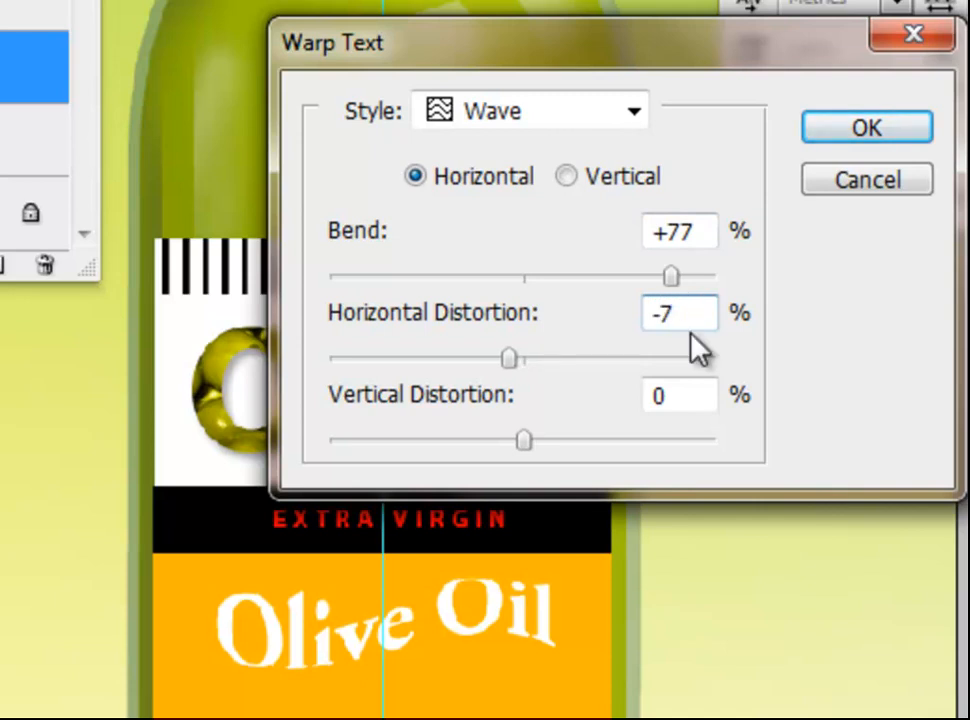
{"action": "double_click", "coordinate": [687, 391]}
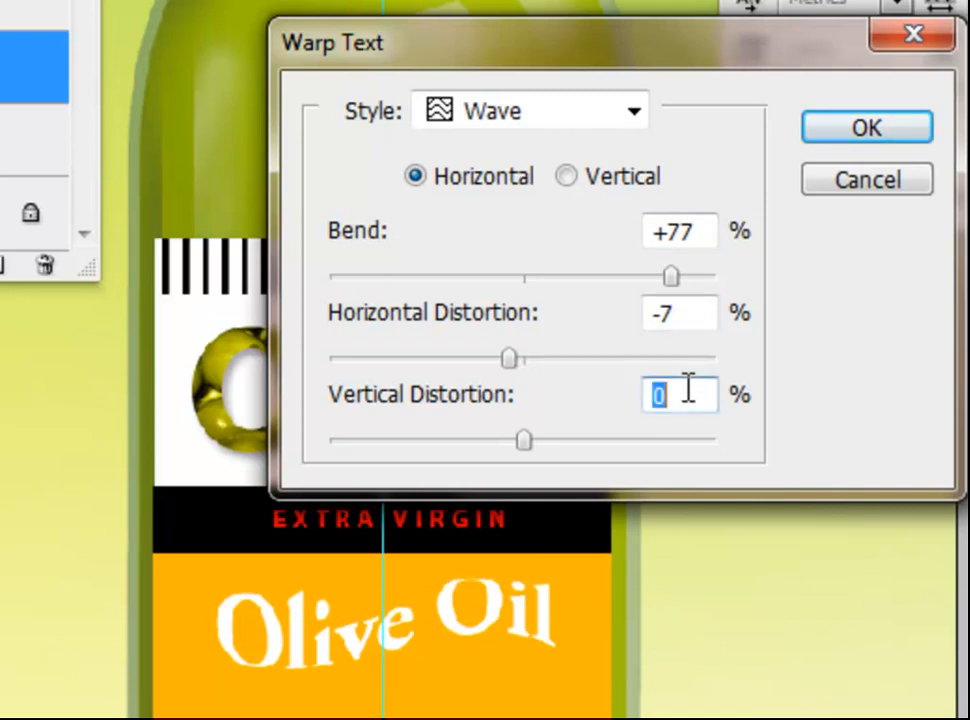
{"action": "type", "text": "-24"}
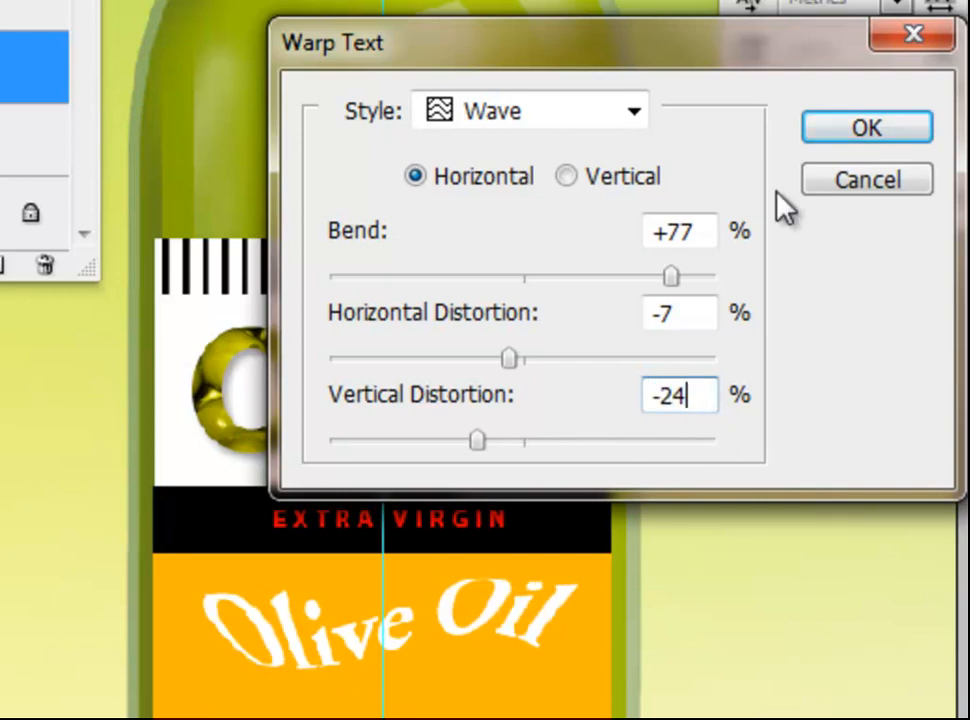
{"action": "left_click", "coordinate": [866, 140]}
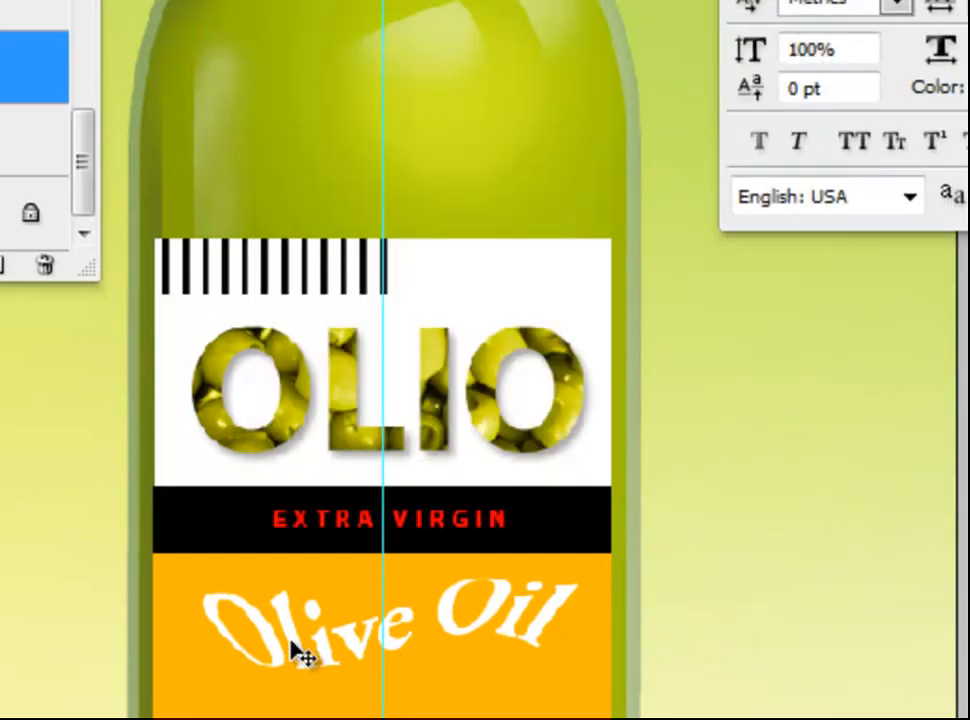
Nudge the warped Olive Oil text to center it on the guide, and move the Layers panel off the document's title.
{"action": "mouse_move", "coordinate": [368, 650]}
{"action": "left_mouse_down"}
{"action": "mouse_move", "coordinate": [353, 632]}
{"action": "mouse_move", "coordinate": [372, 635]}
{"action": "mouse_move", "coordinate": [359, 637]}
{"action": "mouse_move", "coordinate": [360, 622]}
{"action": "mouse_move", "coordinate": [361, 636]}
{"action": "left_mouse_up"}
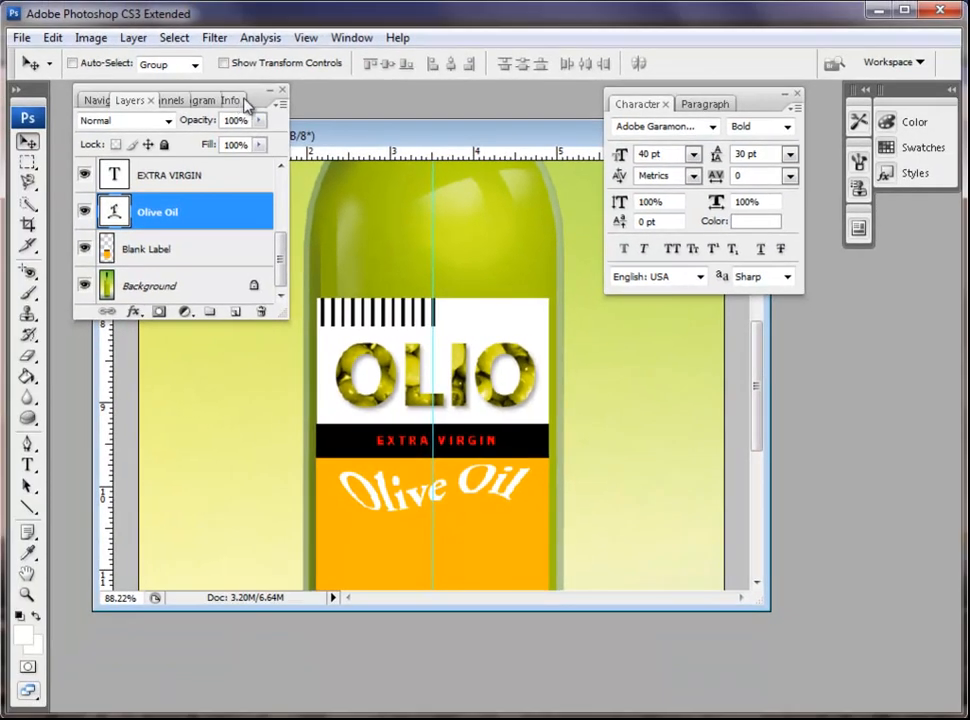
{"action": "left_click_drag", "start_coordinate": [240, 105], "coordinate": [220, 269]}
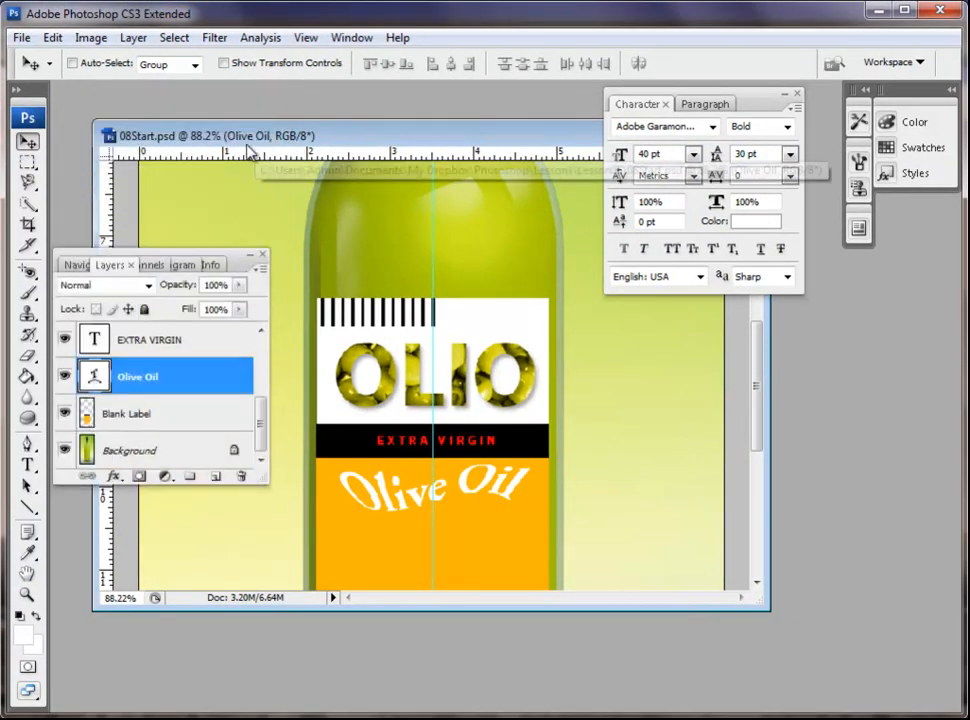